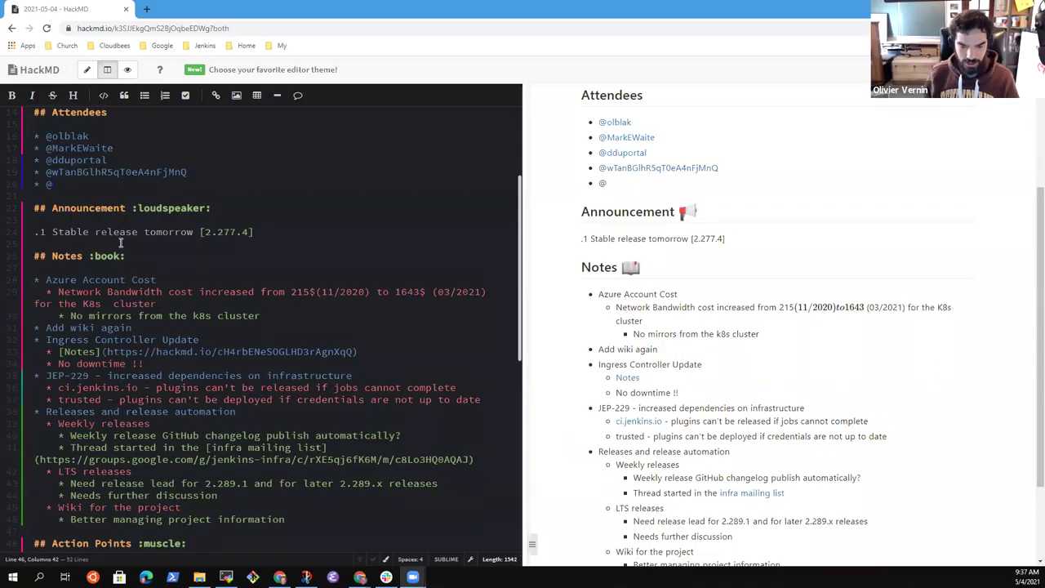
Show the meeting notes in preview only and look over the Notes section down to Action Points
left_click(128, 71)
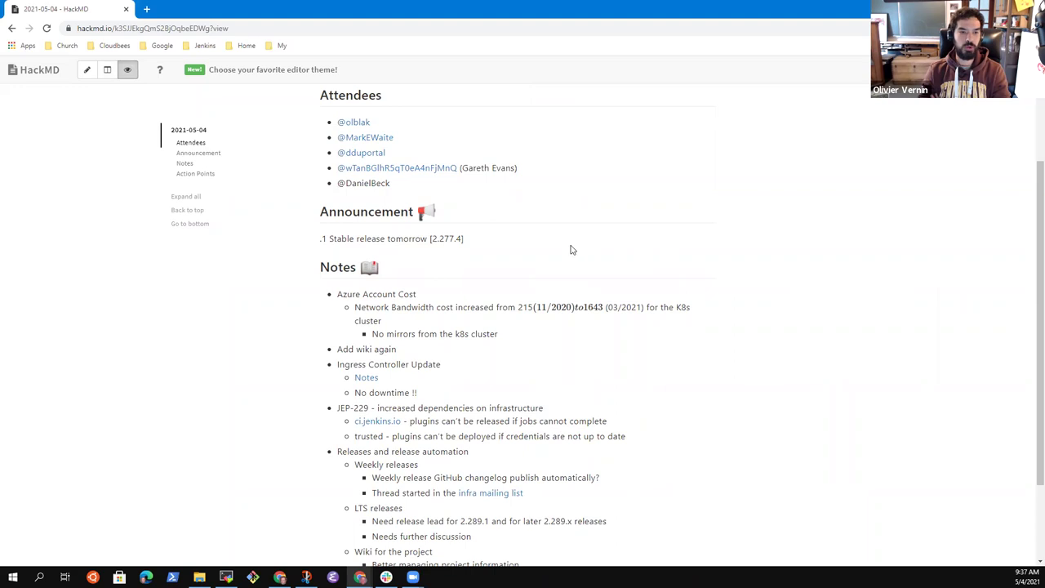
scroll(558, 250, "down", 1)
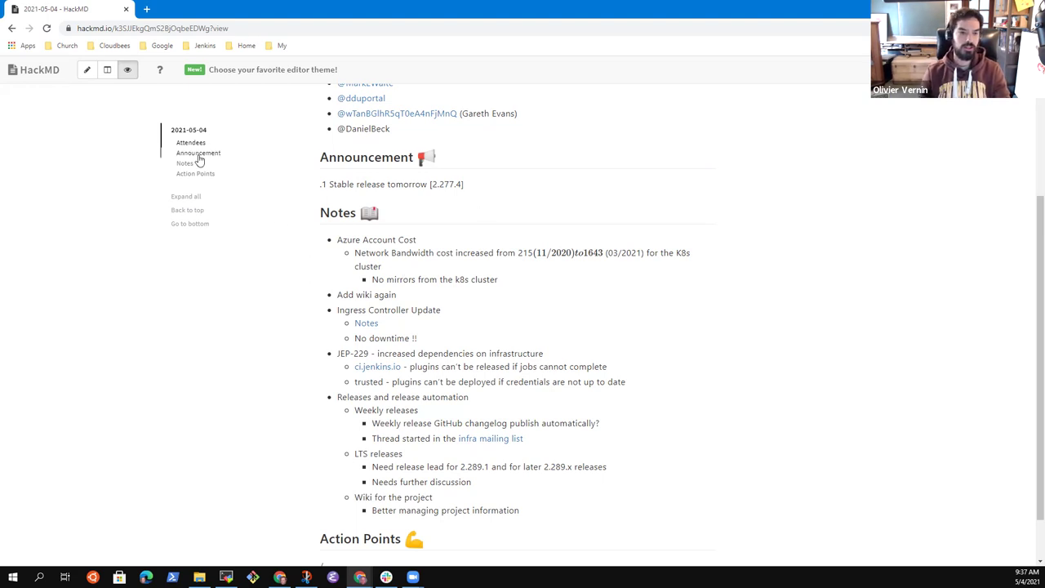
In the split editor view, delete the "Wiki for the project" item together with its sub-item "Better managing project information"
left_click(85, 73)
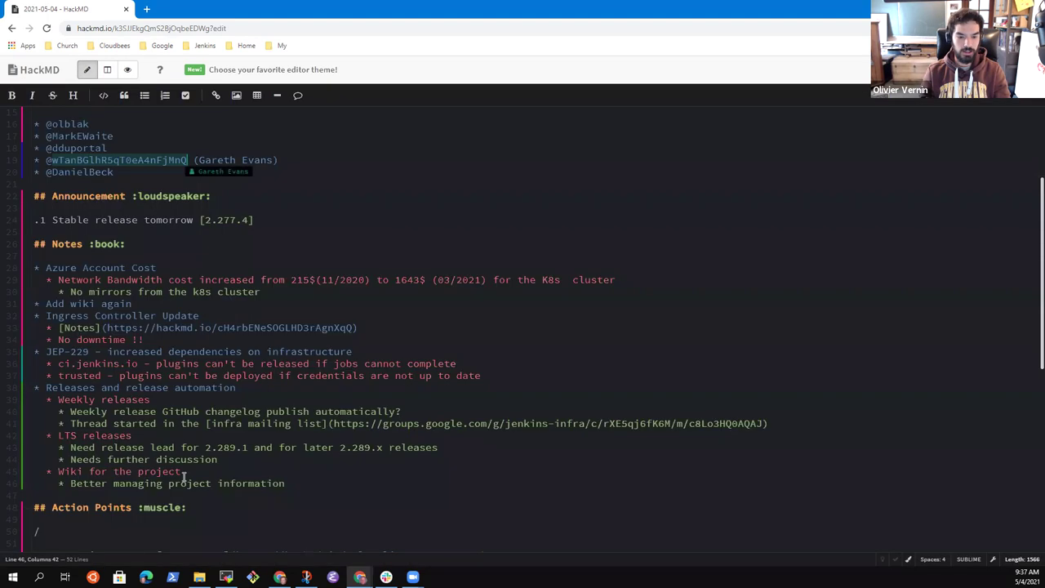
left_click(108, 72)
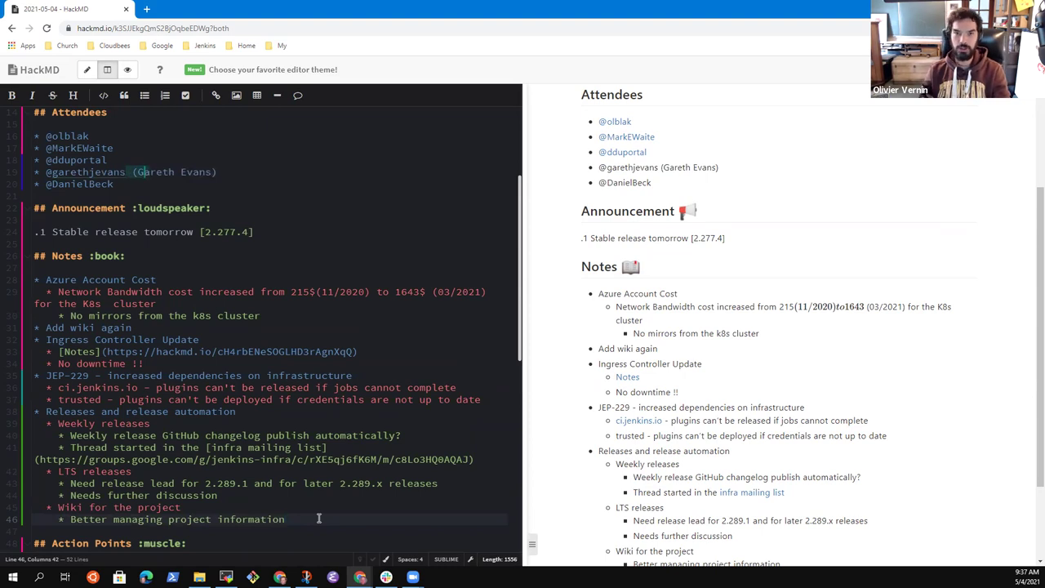
key("Up")
key("Home")
key("Home")
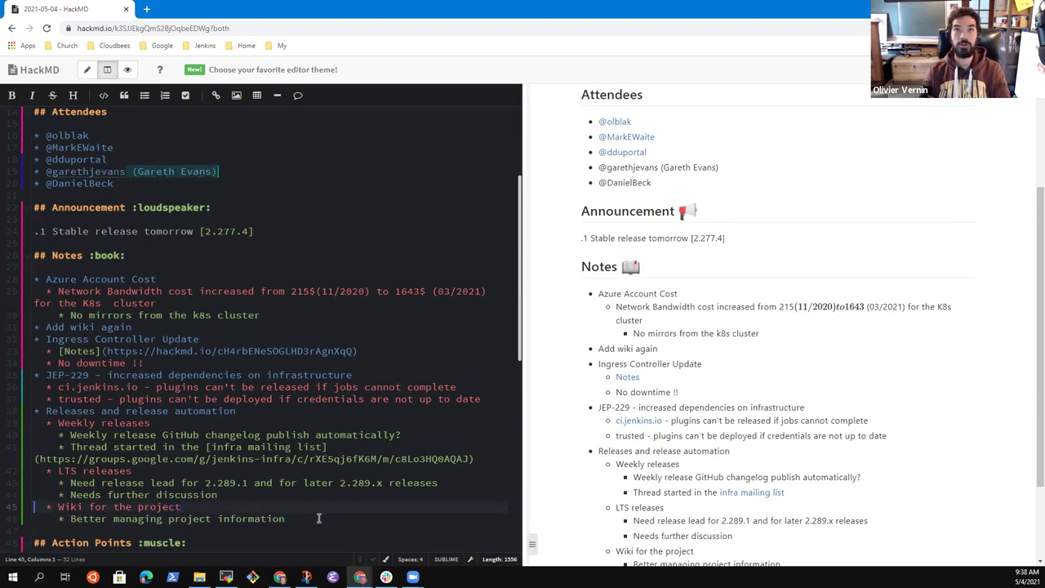
key("shift+Down")
key("shift+Down")
key("BackSpace")
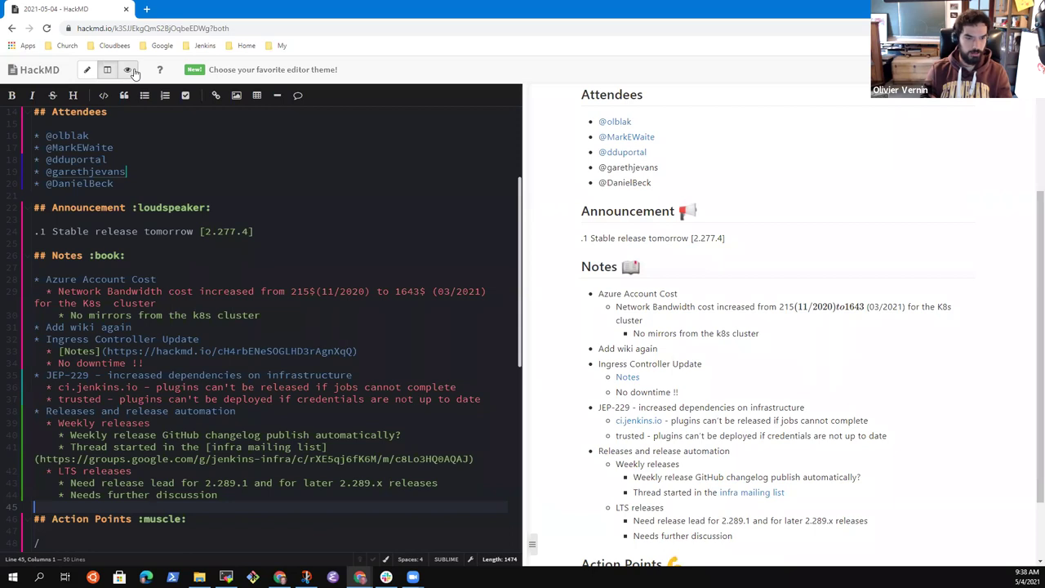
Return to the preview-only view and examine the network bandwidth note under Azure Account Cost
left_click(127, 70)
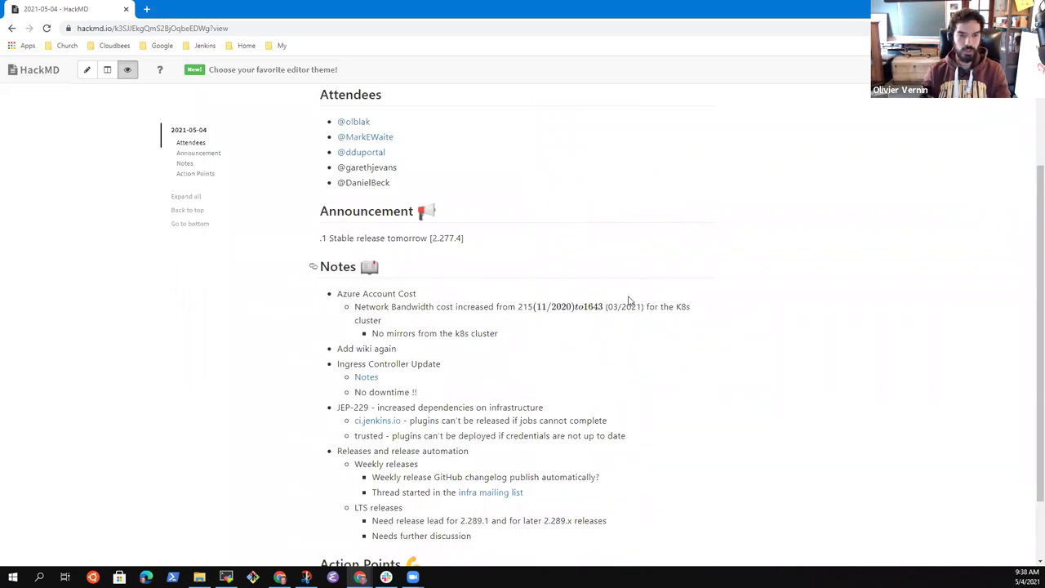
mouse_move(660, 307)
left_mouse_down()
mouse_move(354, 307)
mouse_move(673, 307)
left_mouse_up()
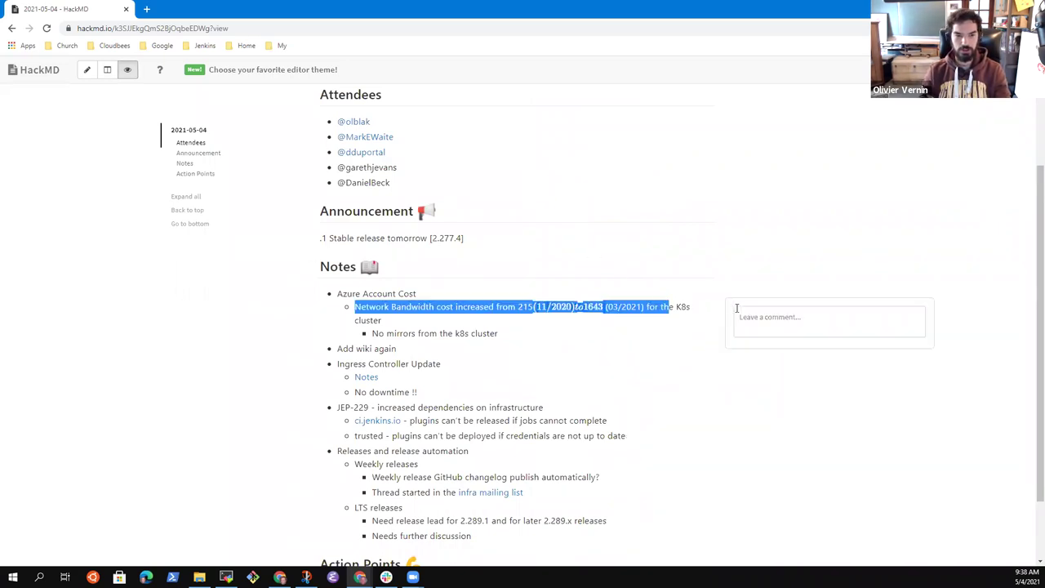
left_click(730, 236)
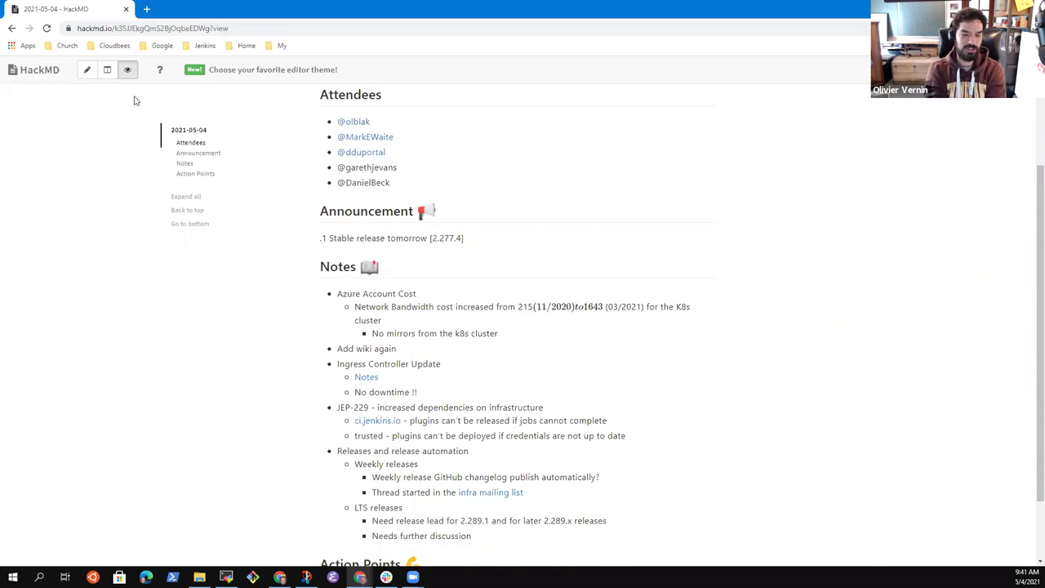
In the split editor view, add the sub-item "Widely distributed information in many different Google Docs" under "Add wiki again"
left_click(107, 69)
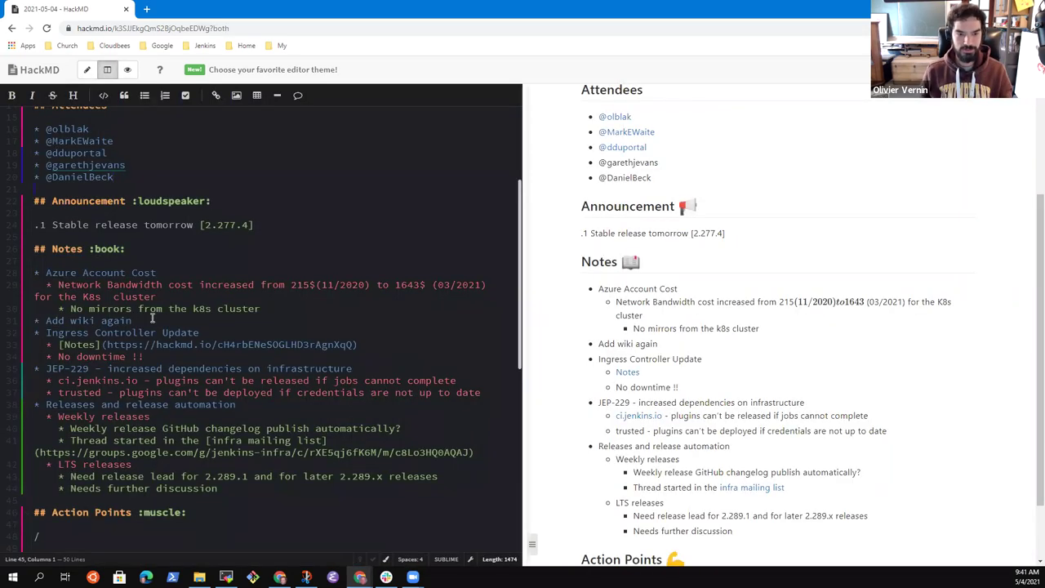
left_click(149, 320)
key("Return")
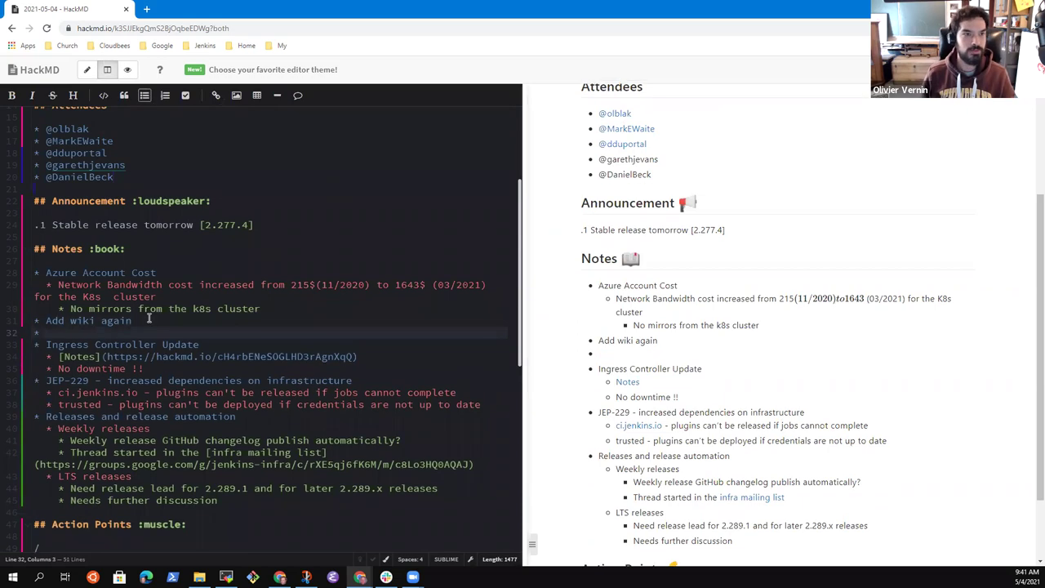
key("Return")
type("*")
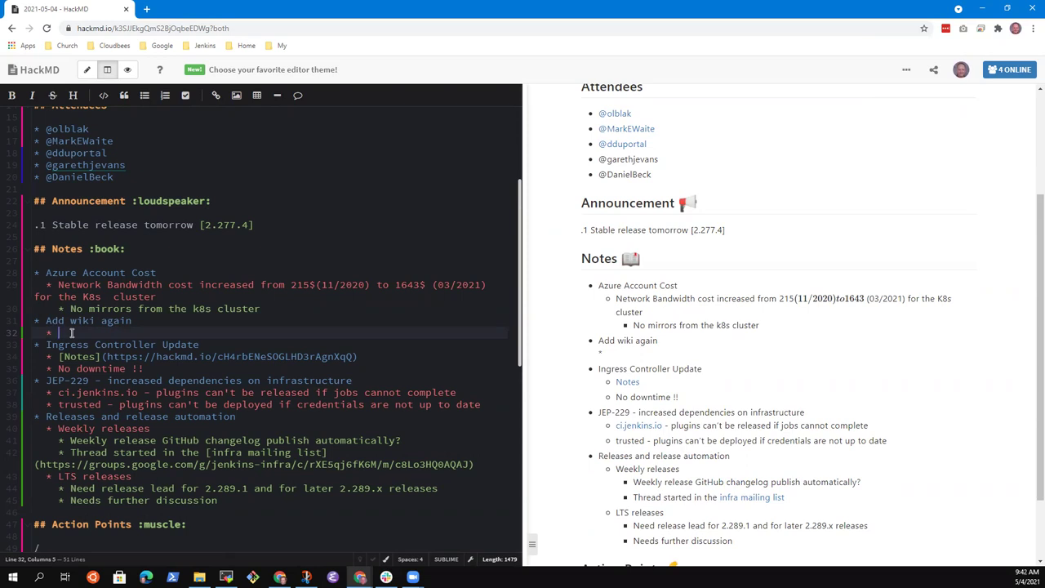
type("Widely distribu")
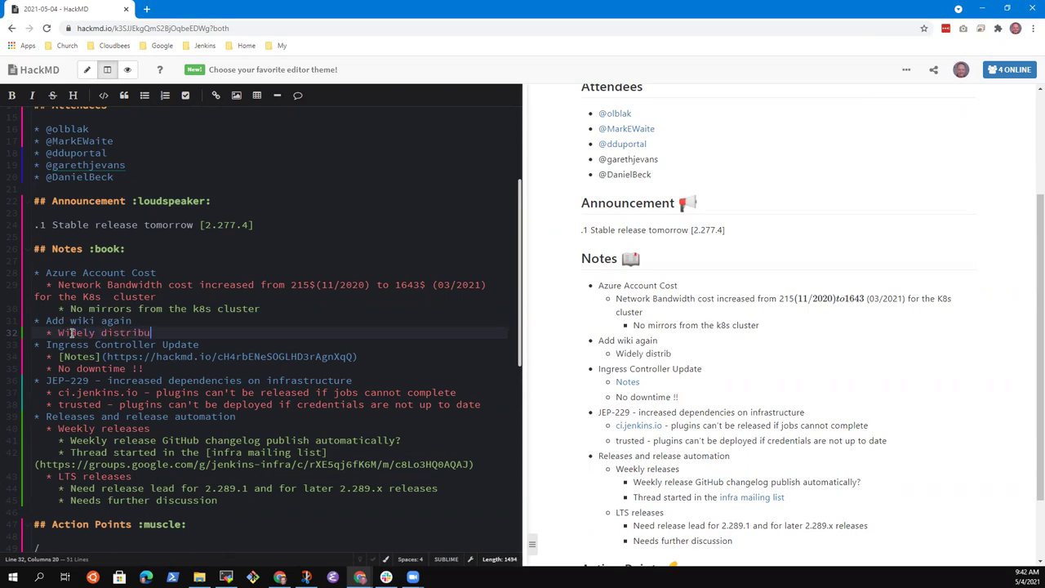
type("ted information ")
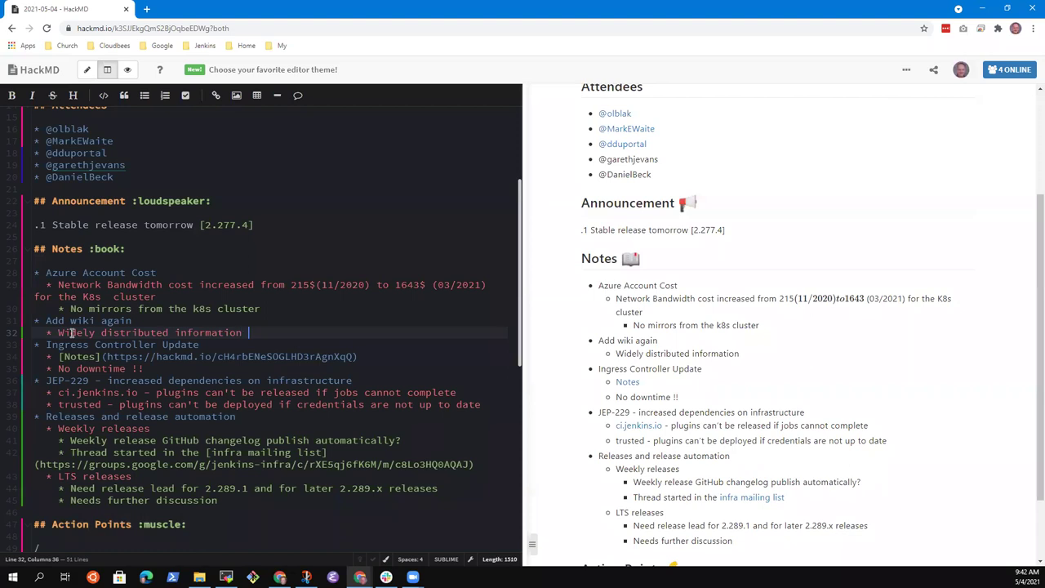
type("in many differen")
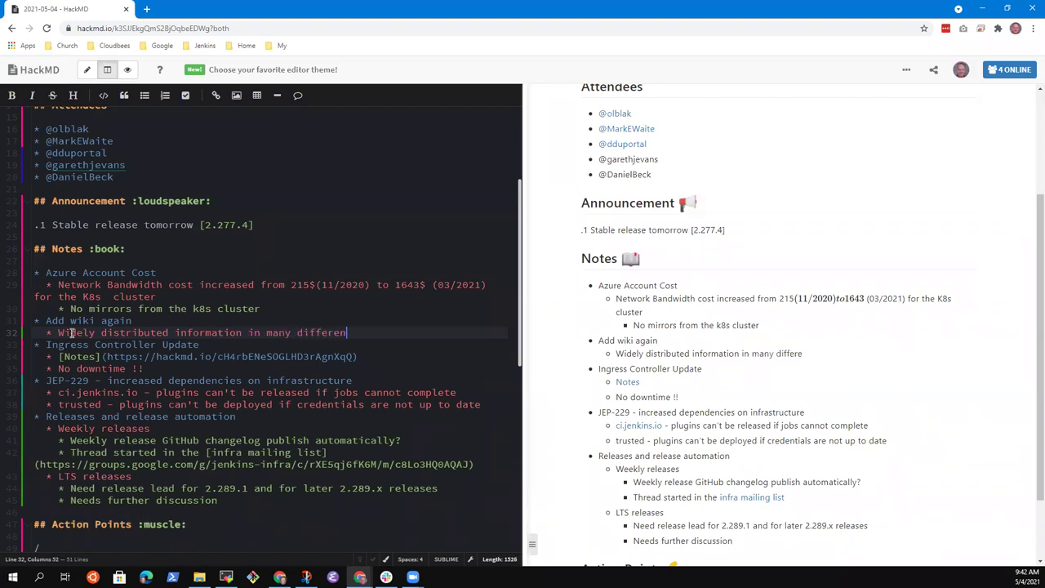
type("t Google Docs")
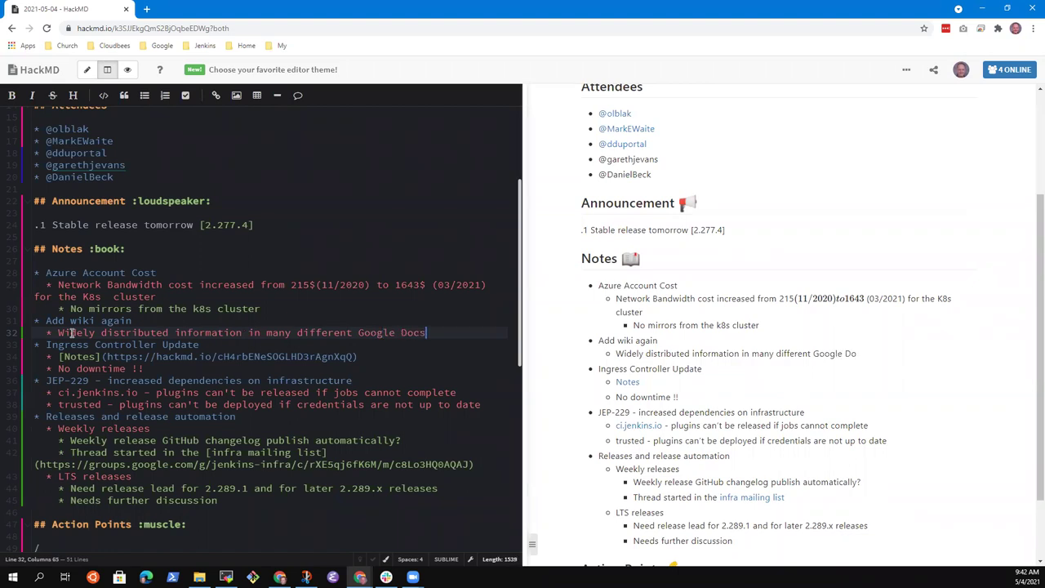
Add a second sub-item under "Add wiki again": "Used wiki previously for meeting notes and collaborative doc editing"
key("Return")
type("Used wik")
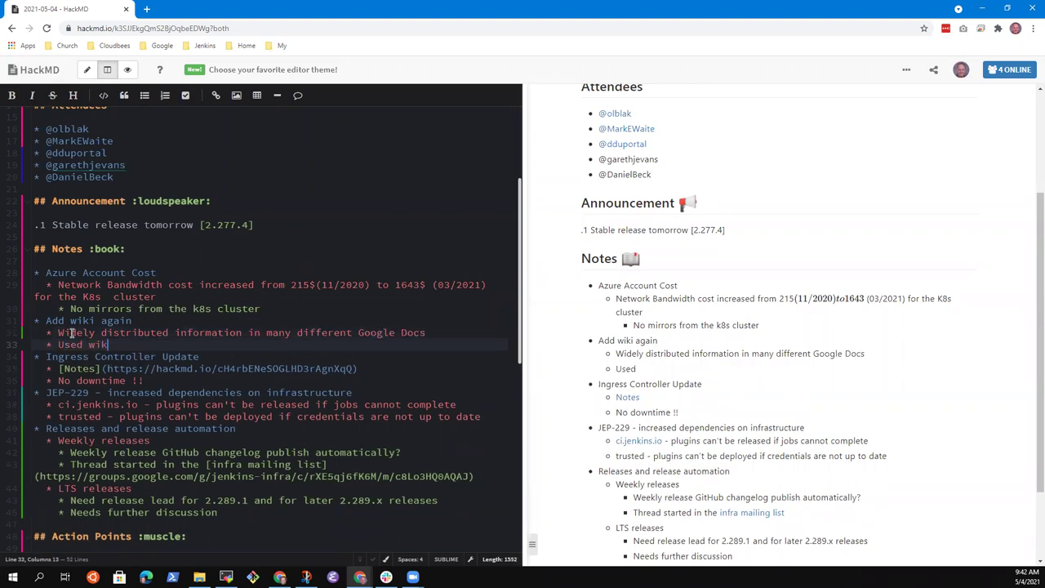
type("i previously for ")
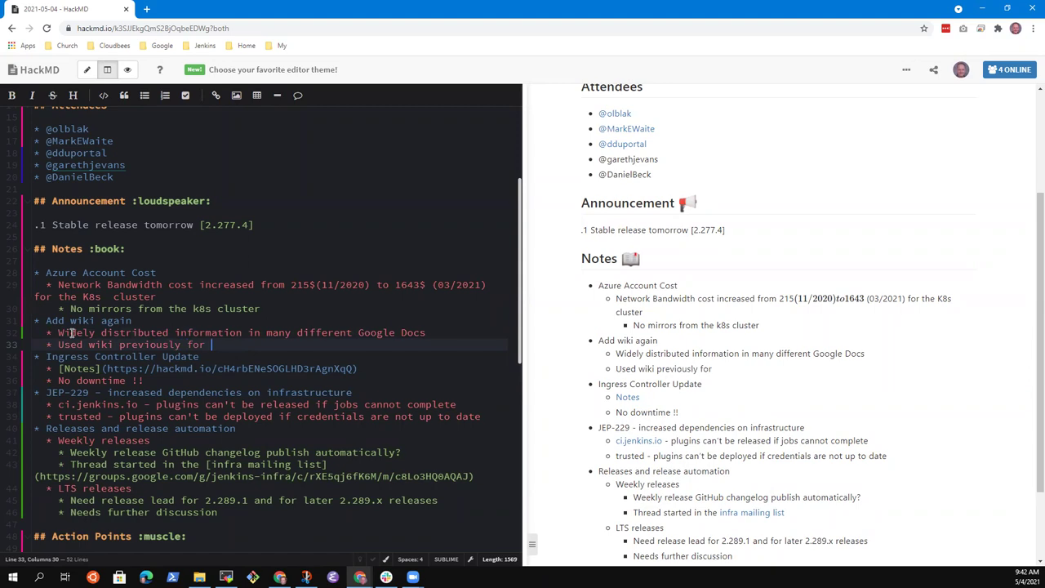
type("meeting notes and co")
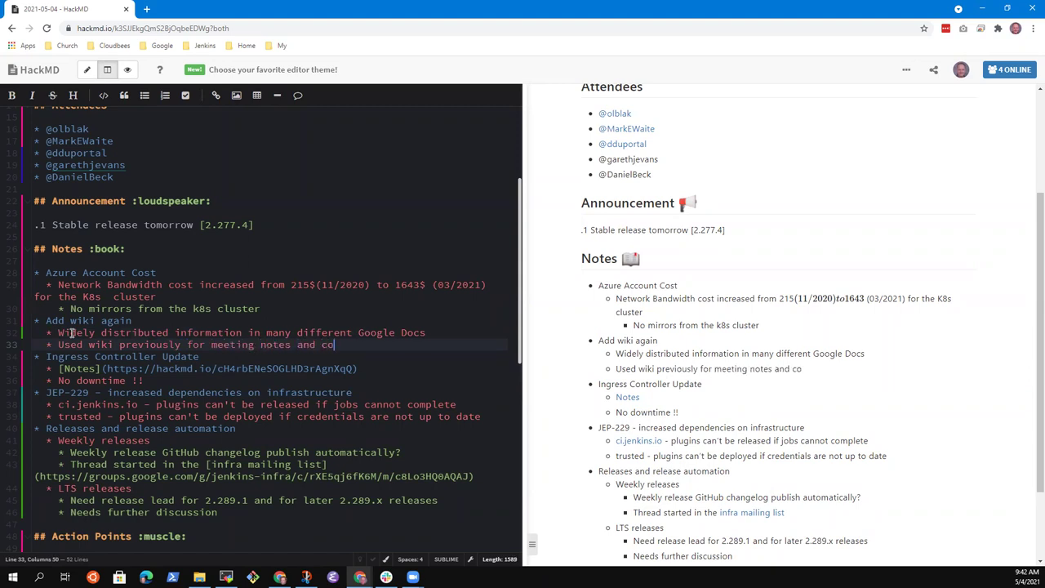
type("llaborit")
key("BackSpace")
key("BackSpace")
type("ative doc ")
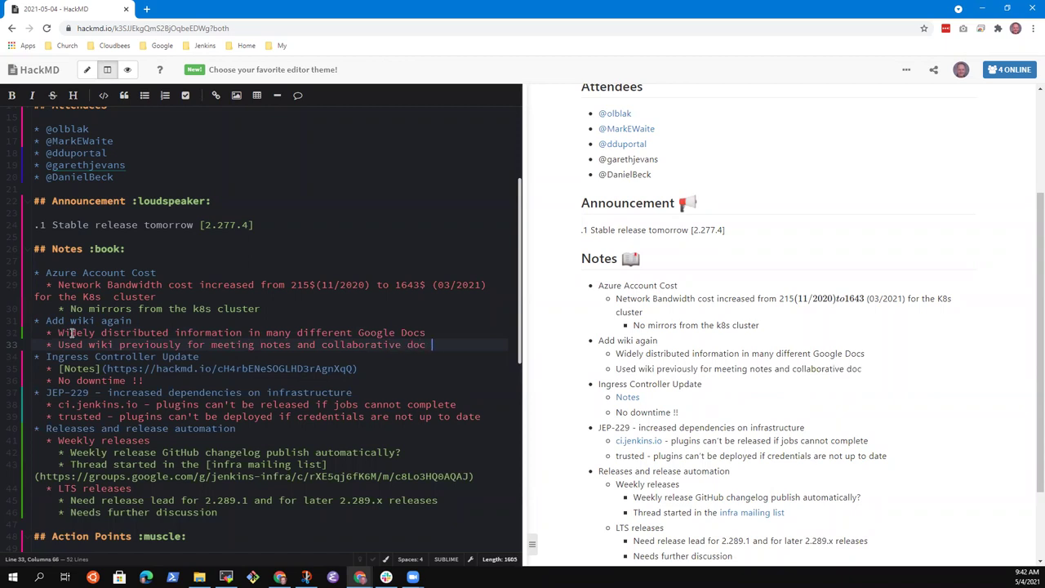
type("editing")
Add a third sub-item under "Add wiki again": "Wiki spam overwhelmed our wiki admin"
key("Return")
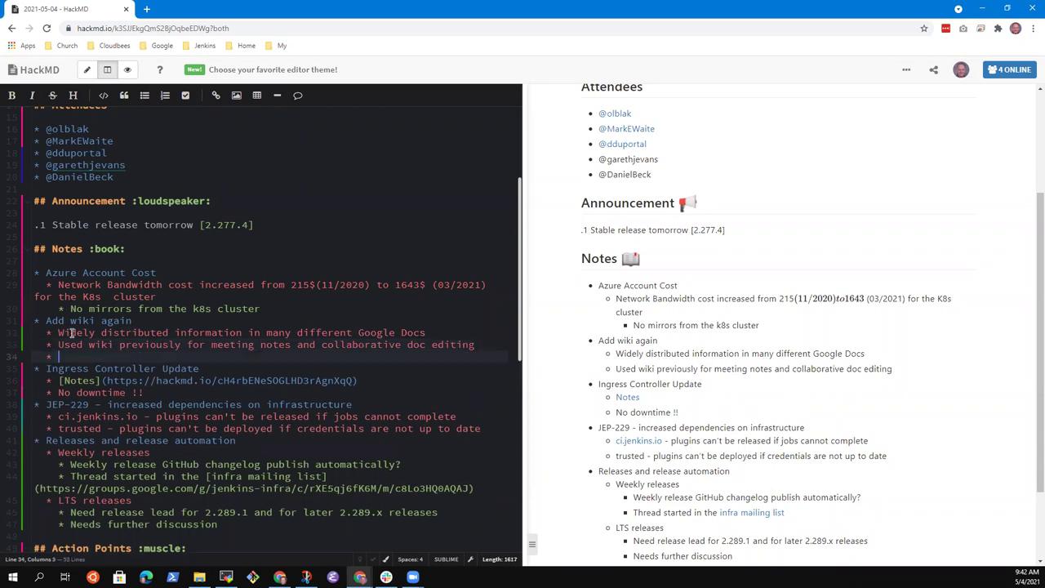
type("Wiki sp")
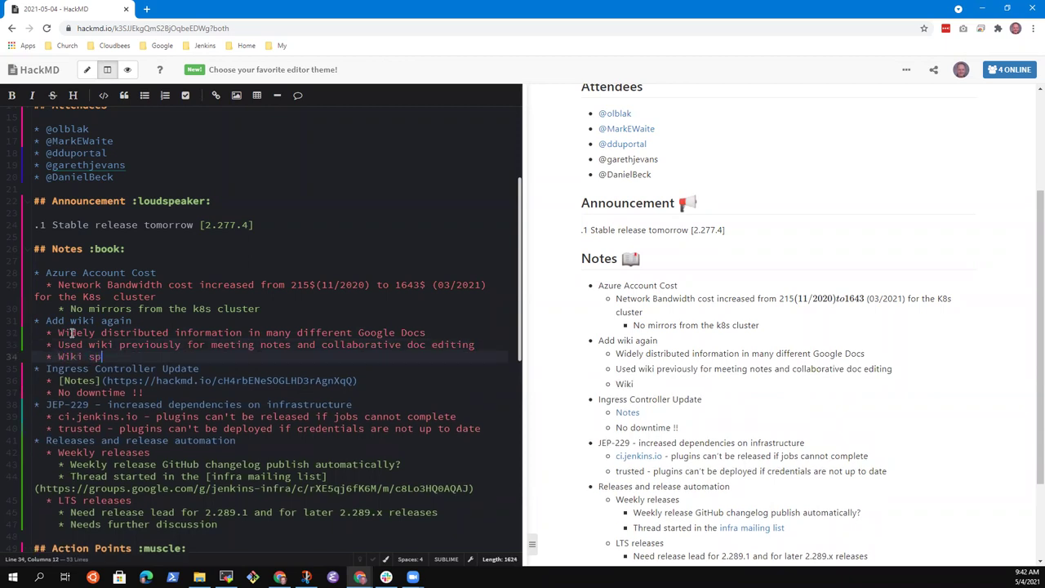
type("am overwhelmed ")
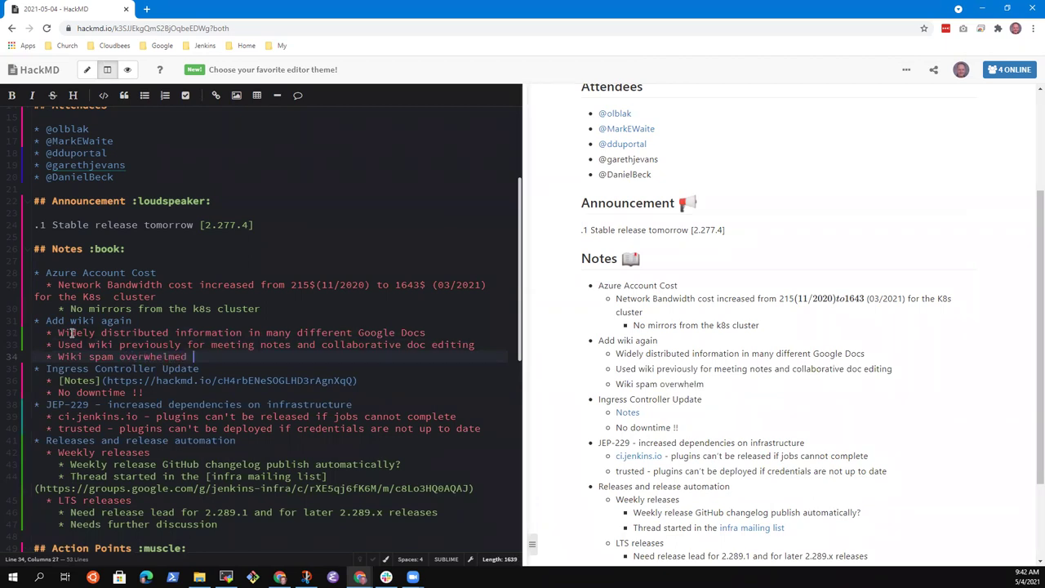
type("our wiki admin")
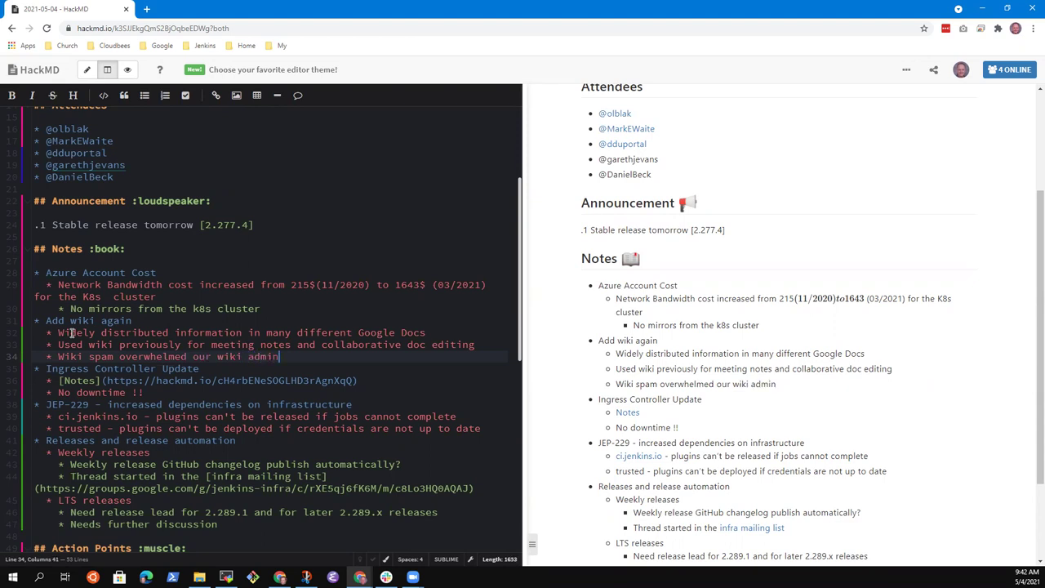
Add a fourth sub-item under "Add wiki again": "Google docs, HackMD, GitHub gists, GitHub wikis, other repo content now"
key("Return")
type("Go")
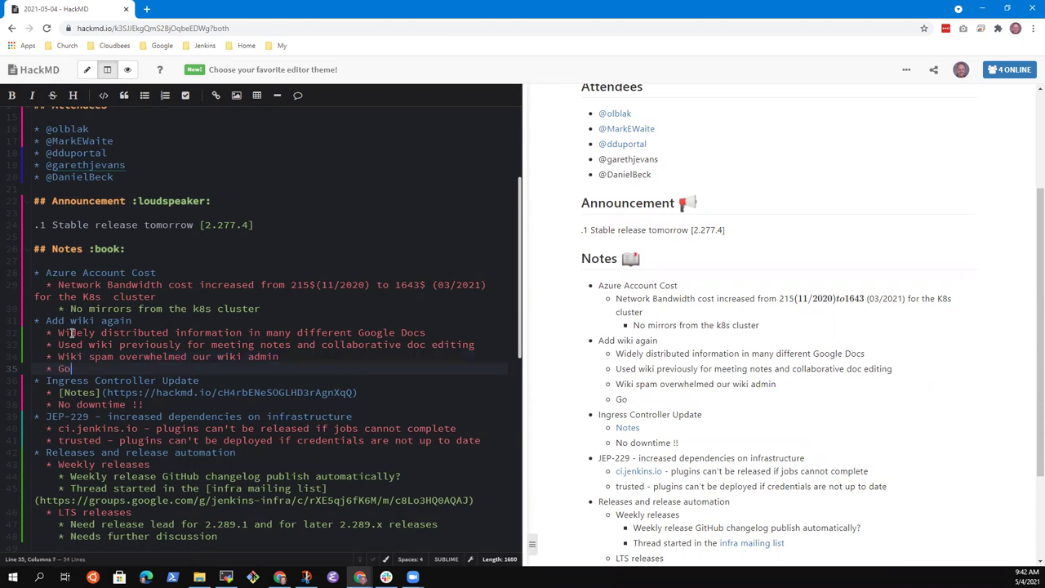
type("ogle docs, HackMD, ")
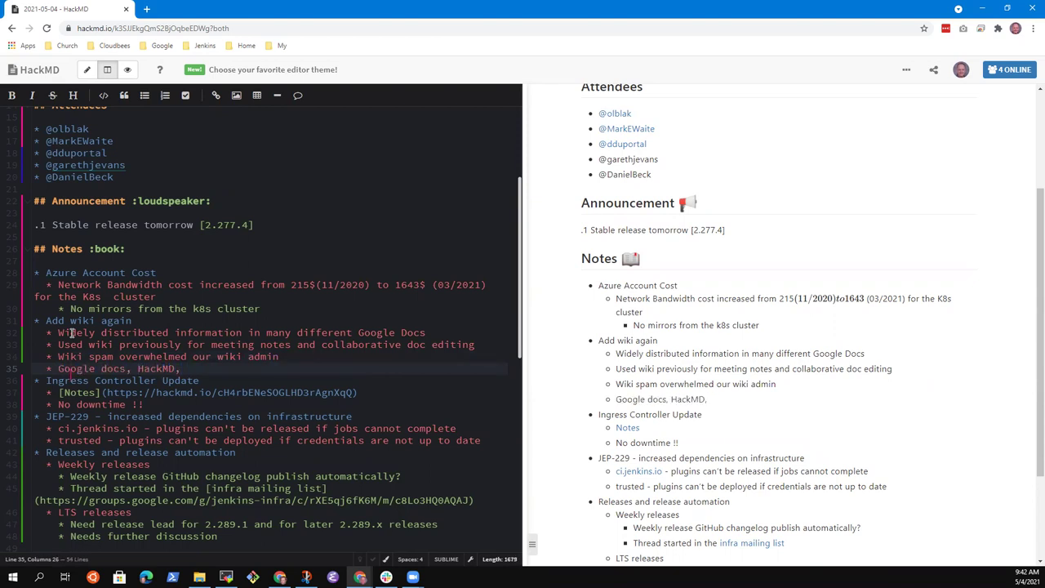
type("GitHub gists, Git")
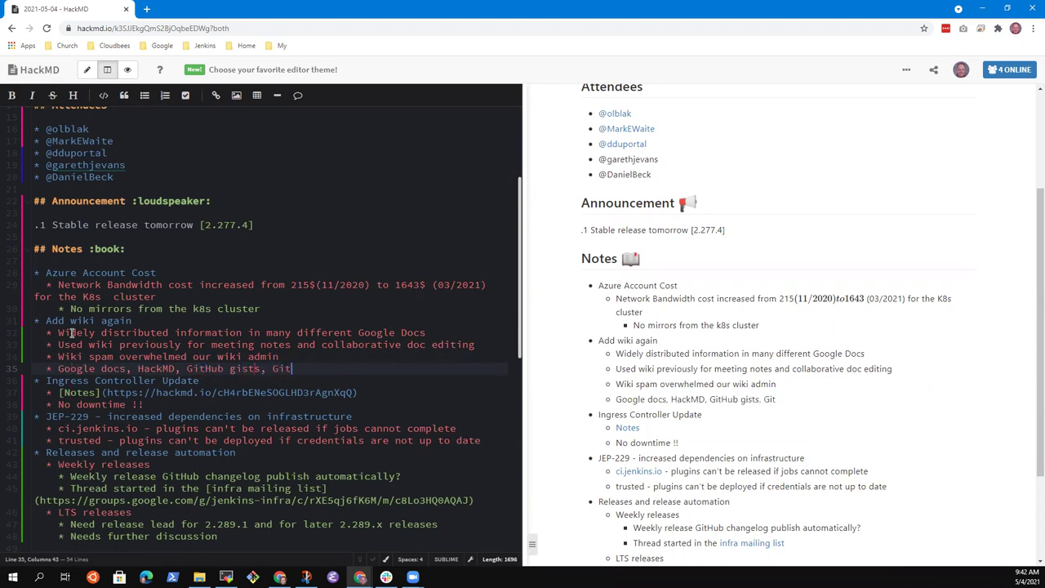
type("Hub wikis,")
type("other repo confn")
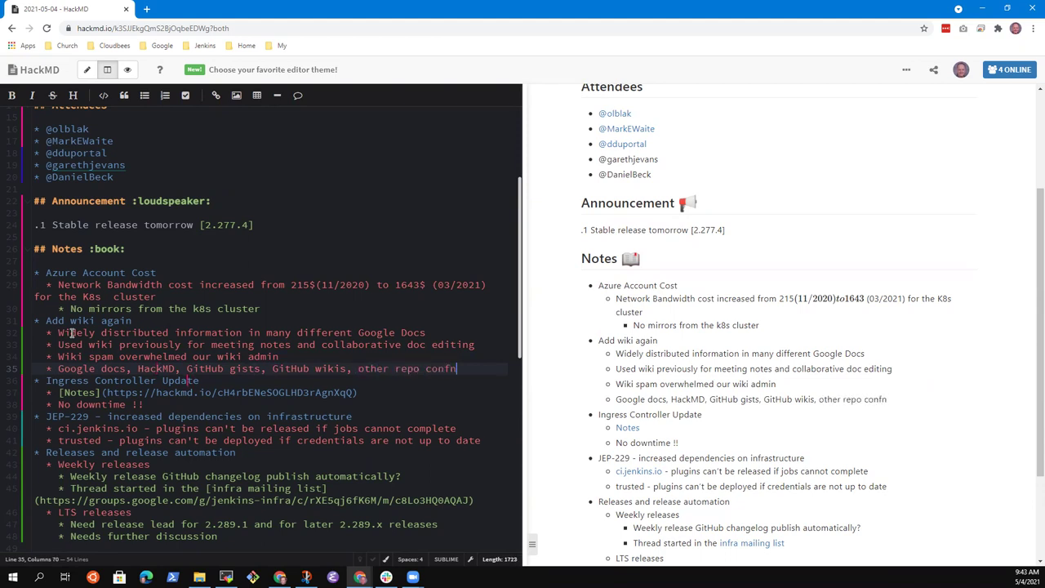
key("BackSpace")
key("BackSpace")
type("tent now")
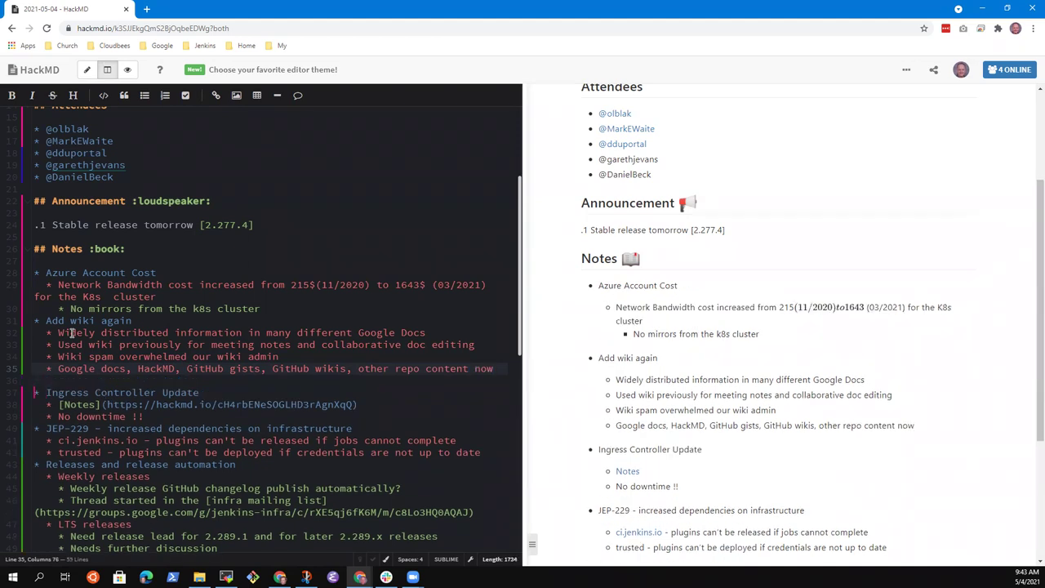
Add the sub-item "Should we consider a new wiki" below the Google docs and HackMD line
key("Return")
type("SH")
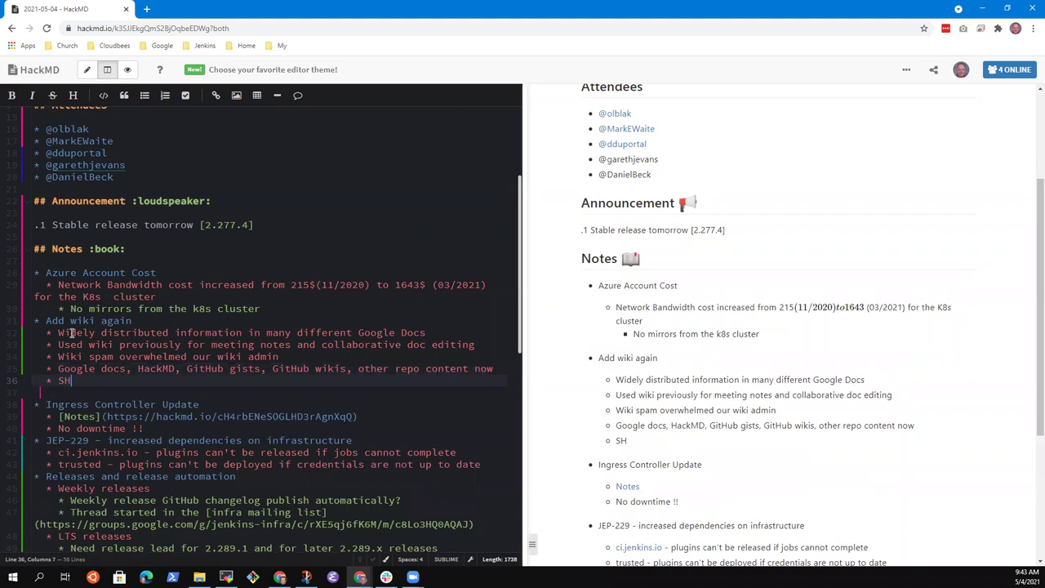
key("BackSpace")
type("hould w")
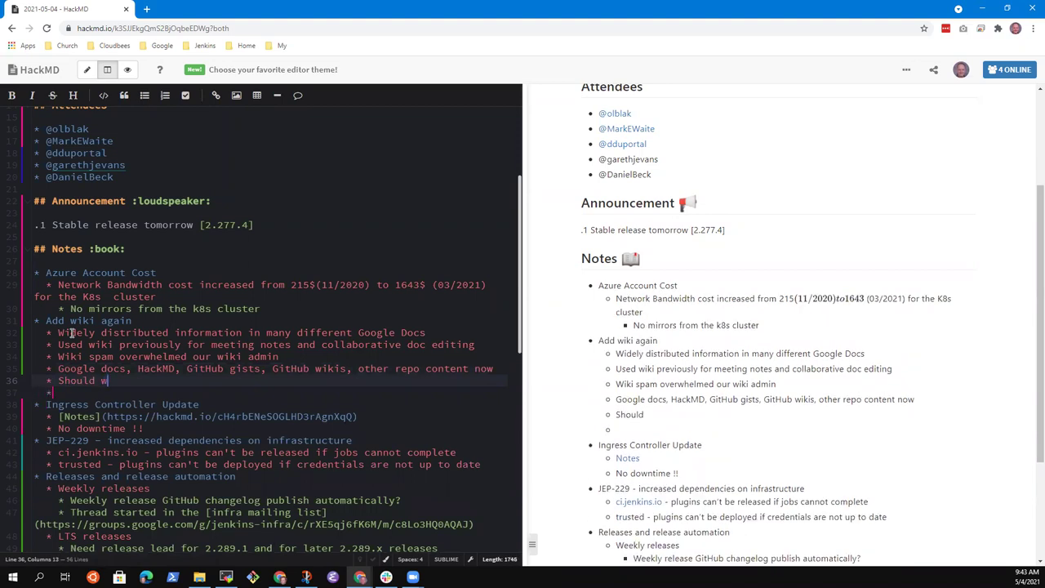
type("e consider a")
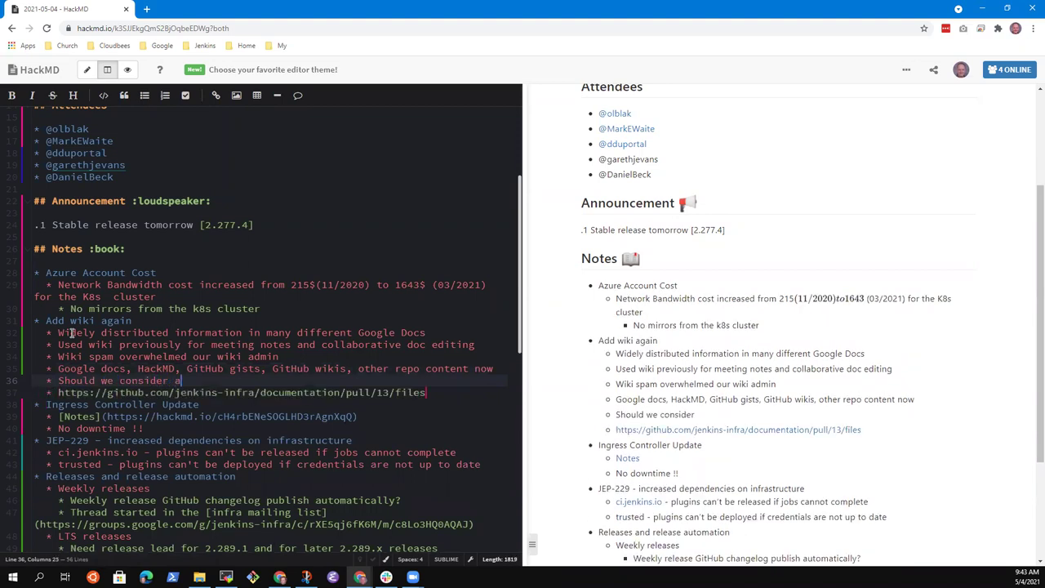
type(" new wiki")
Add the nested item "Not for technical documentation" beneath "Should we consider a new wiki"
key("Return")
key("Tab")
type("Not for ")
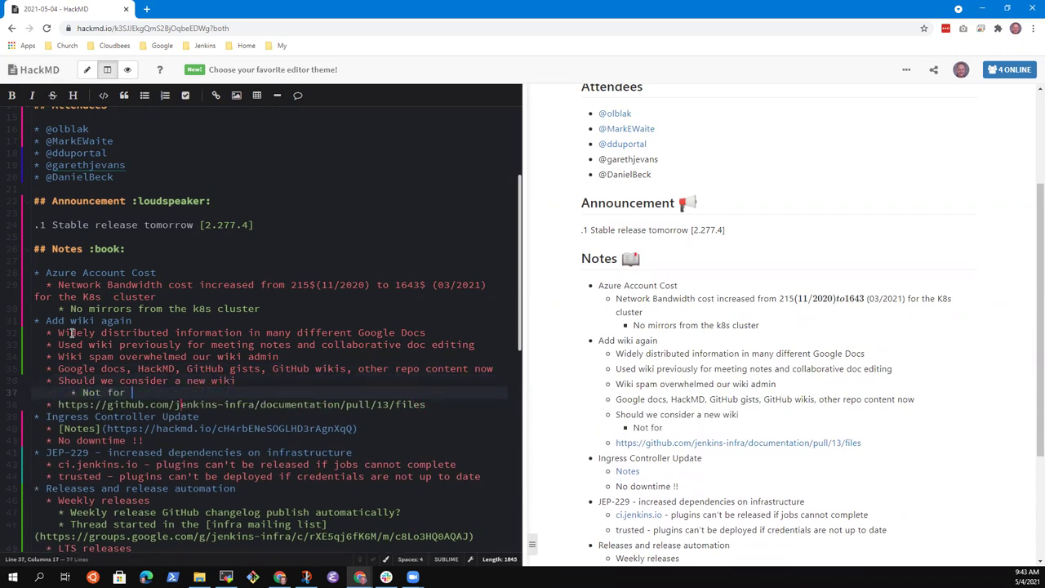
type("technical docume")
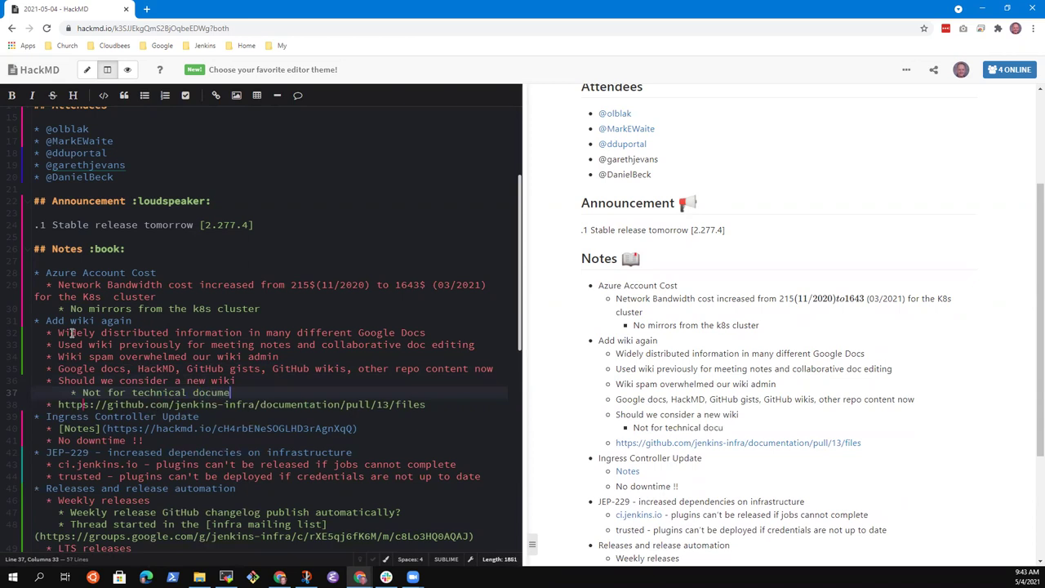
type("ntation")
type("[](")
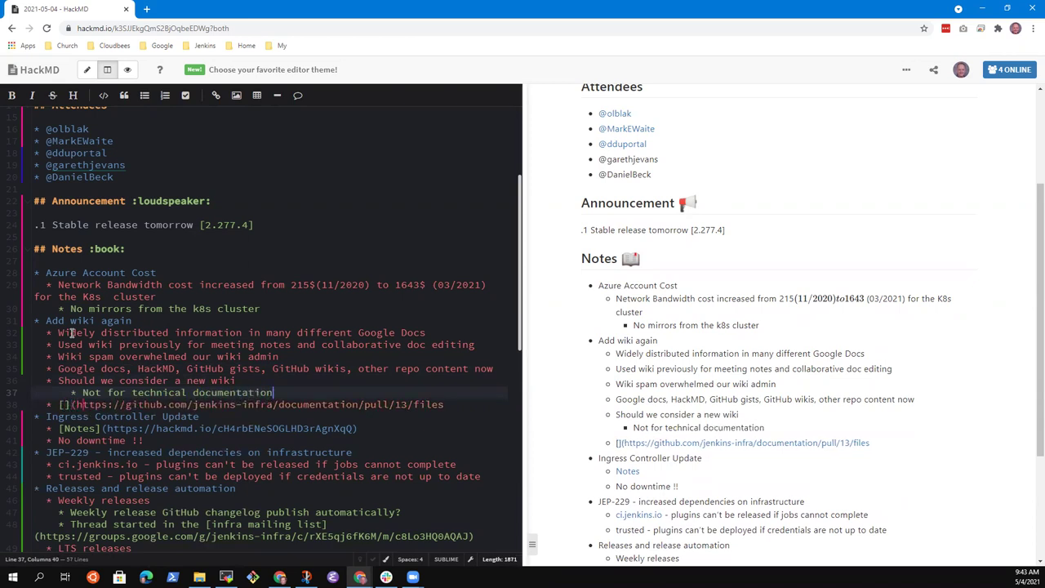
Add the nested item "Notes for infra meeting, notes for governance meeting" below "Not for technical documentation"
key("Return")
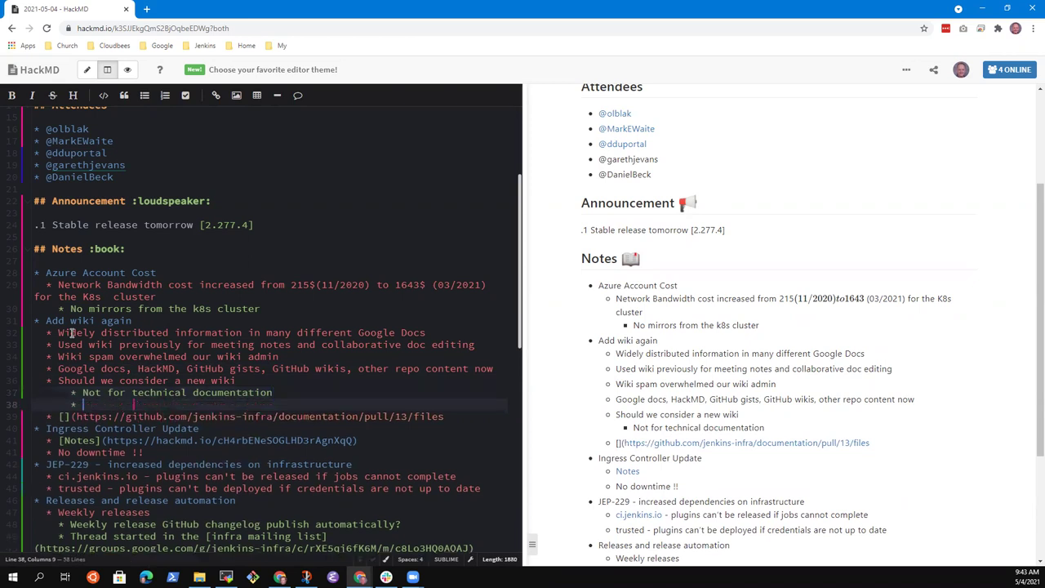
type("Notes")
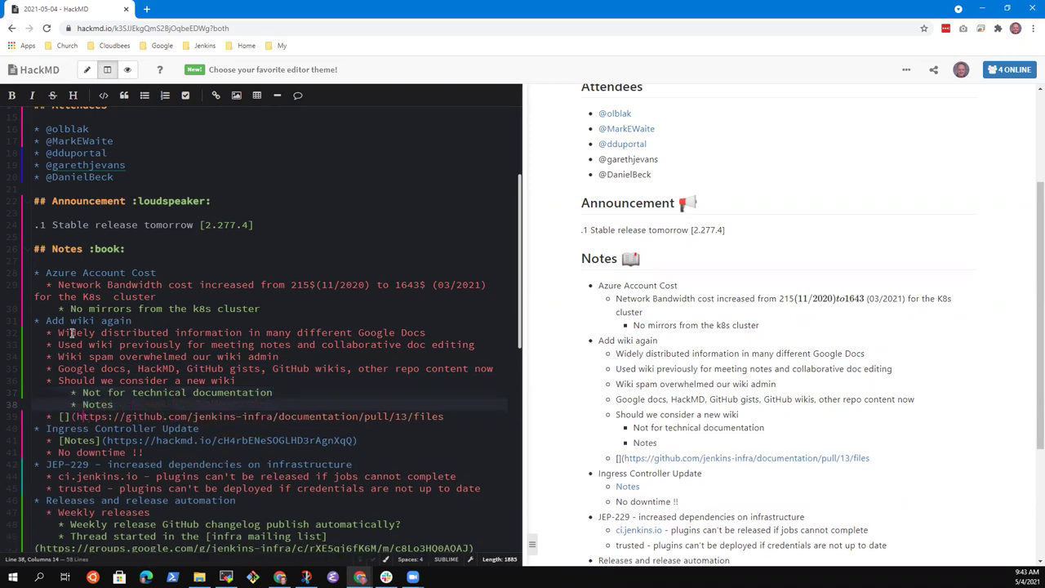
type(" for infra me")
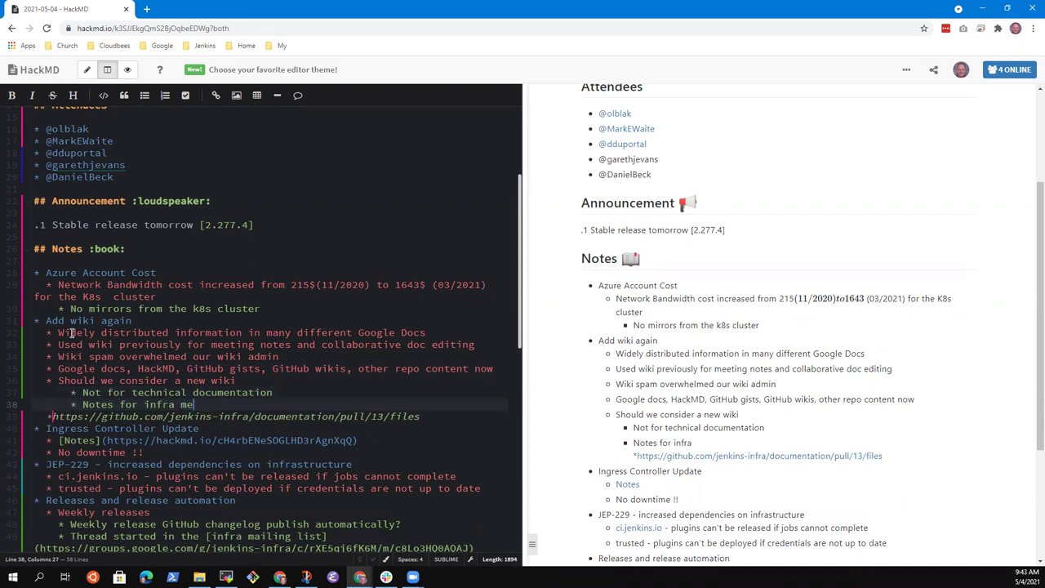
type("eting, n")
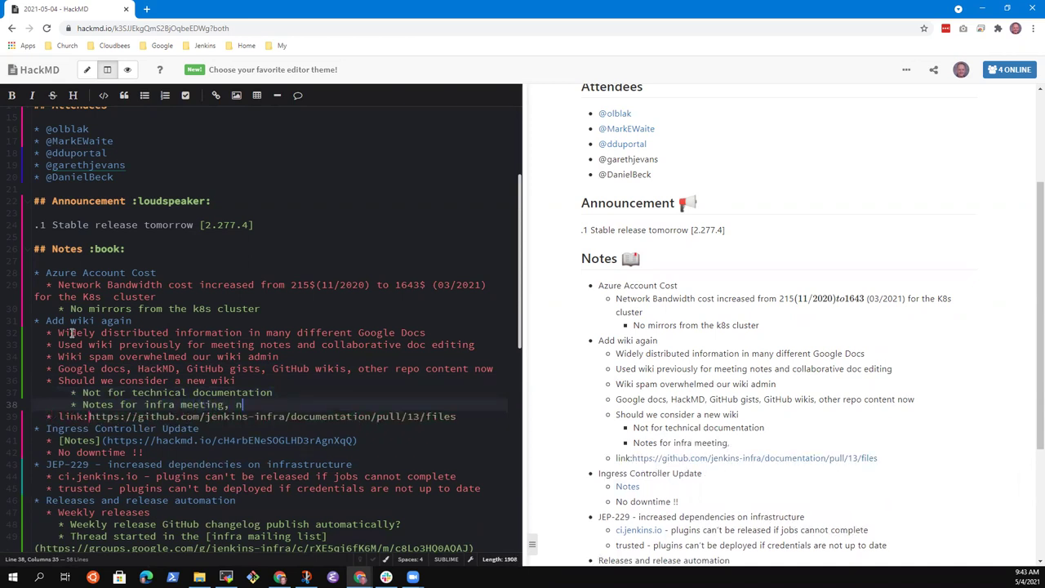
type("otes for governa")
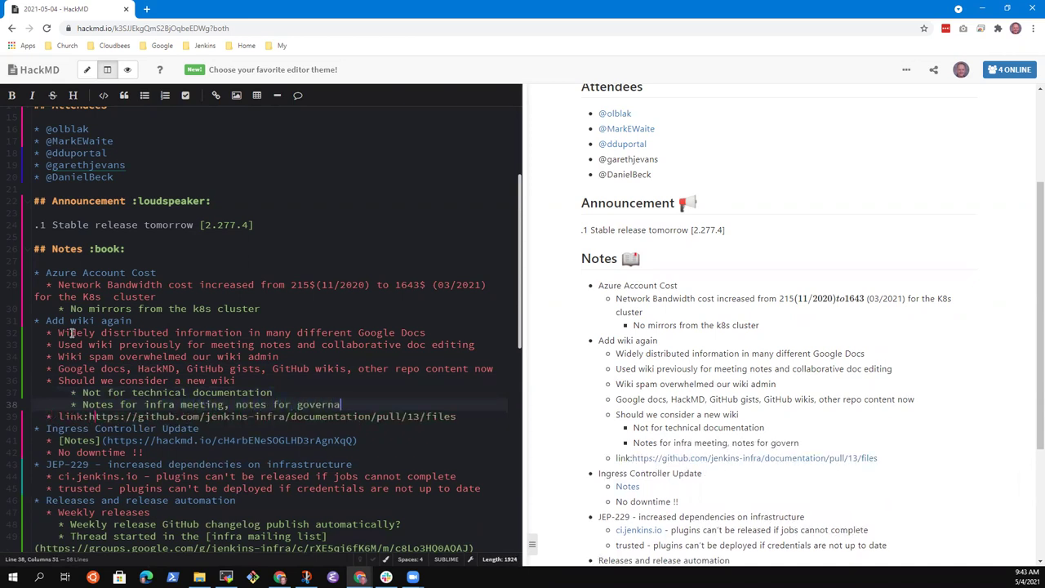
type("nce meeting")
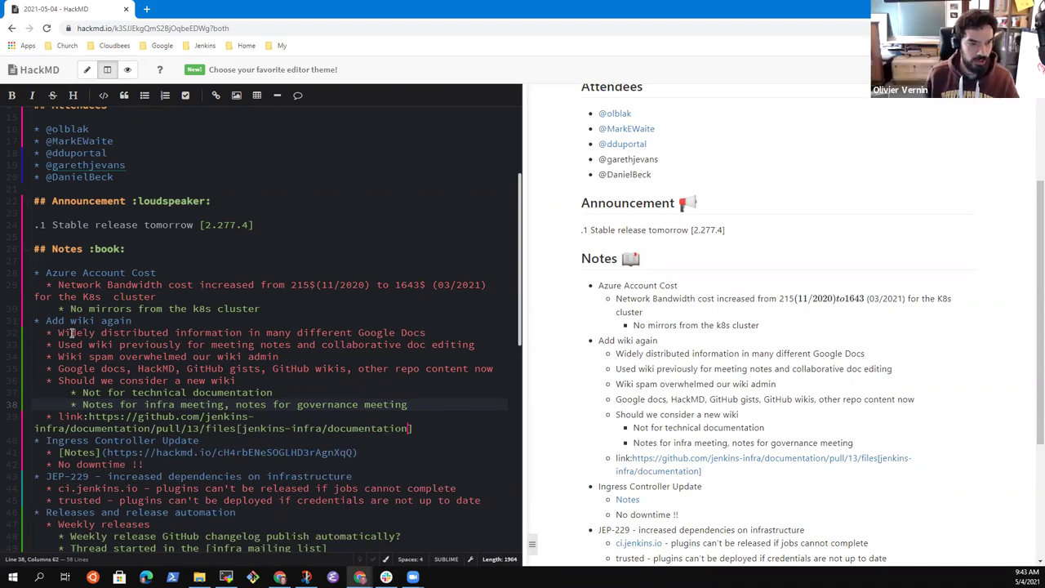
key("Return")
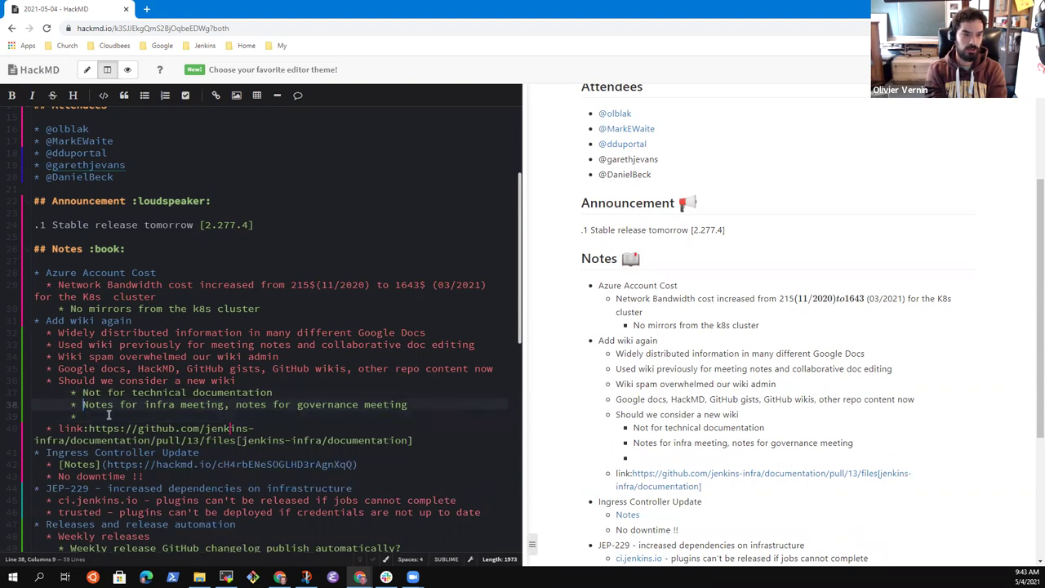
key("BackSpace")
key("BackSpace")
key("BackSpace")
key("BackSpace")
key("BackSpace")
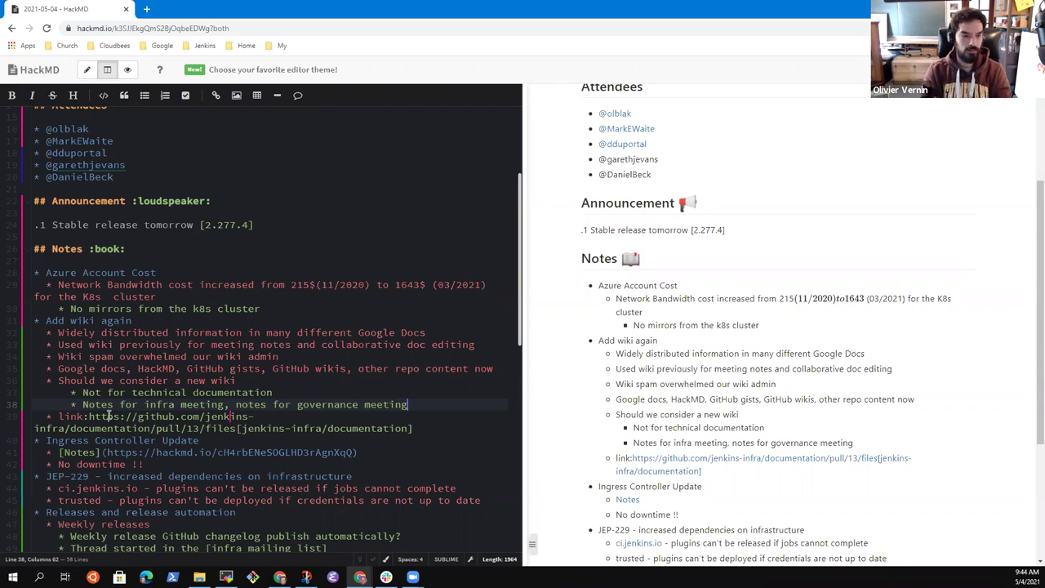
Move the "[jenkins-infra/documentation]" label in front of the GitHub pull request URL, replacing the "link:" prefix
key("Down")
key("End")
key("BackSpace")
type("]")
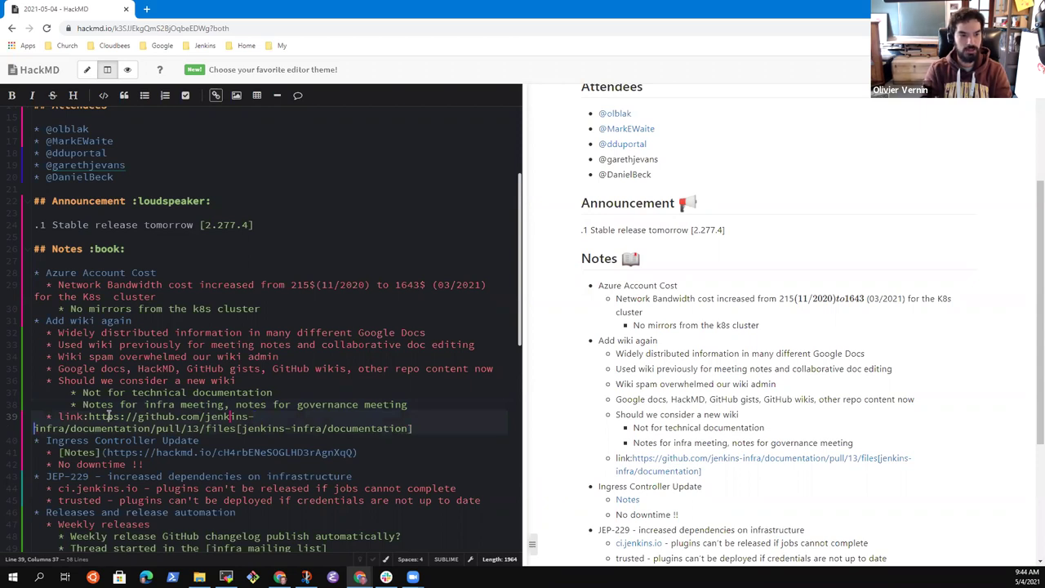
key("Home")
key("ctrl+Right")
key("ctrl+Right")
key("Right")
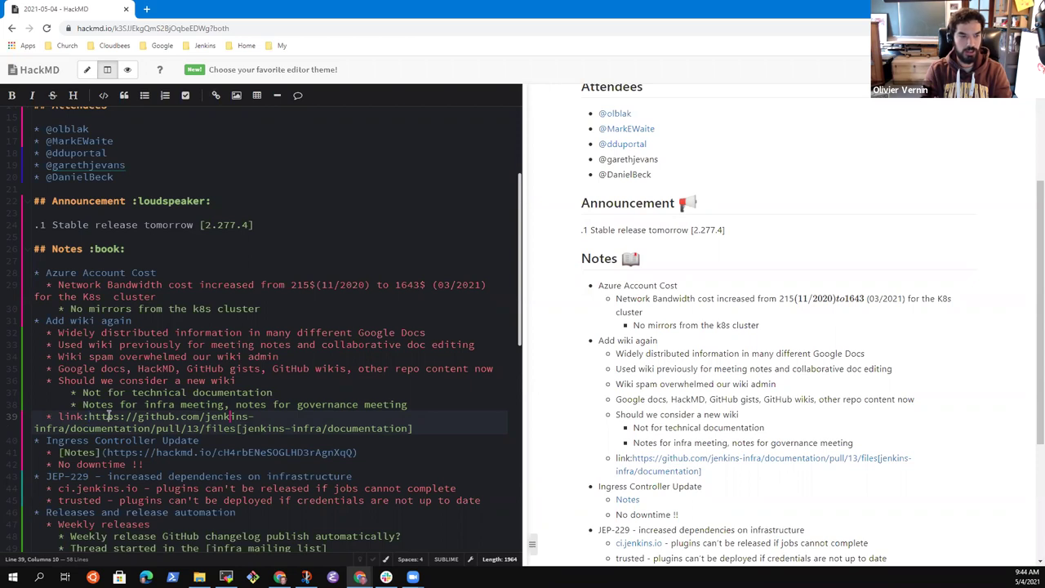
key("End")
key("ctrl+Left")
key("ctrl+Left")
key("ctrl+Left")
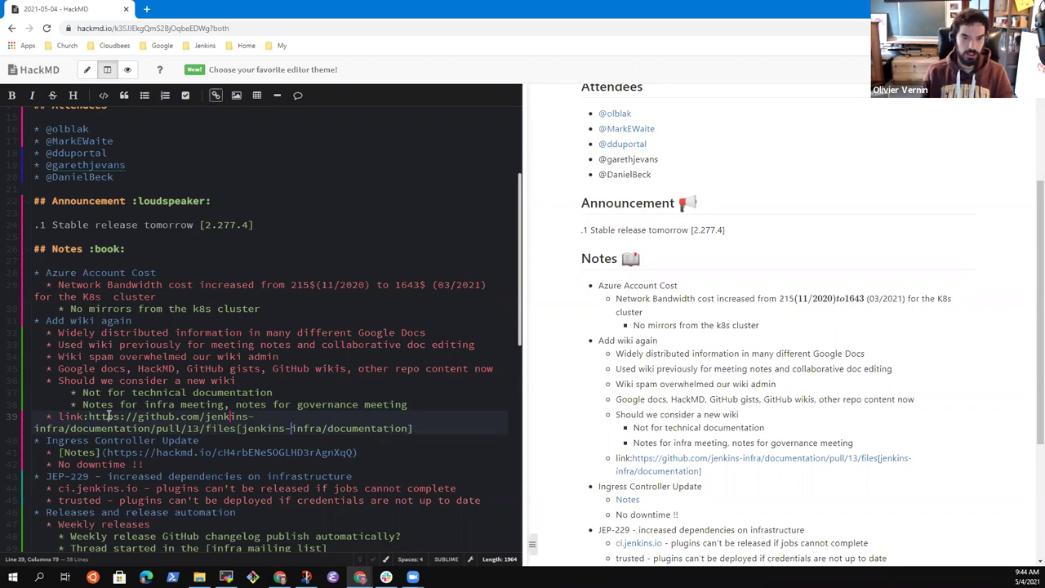
key("BackSpace")
key("ctrl+z")
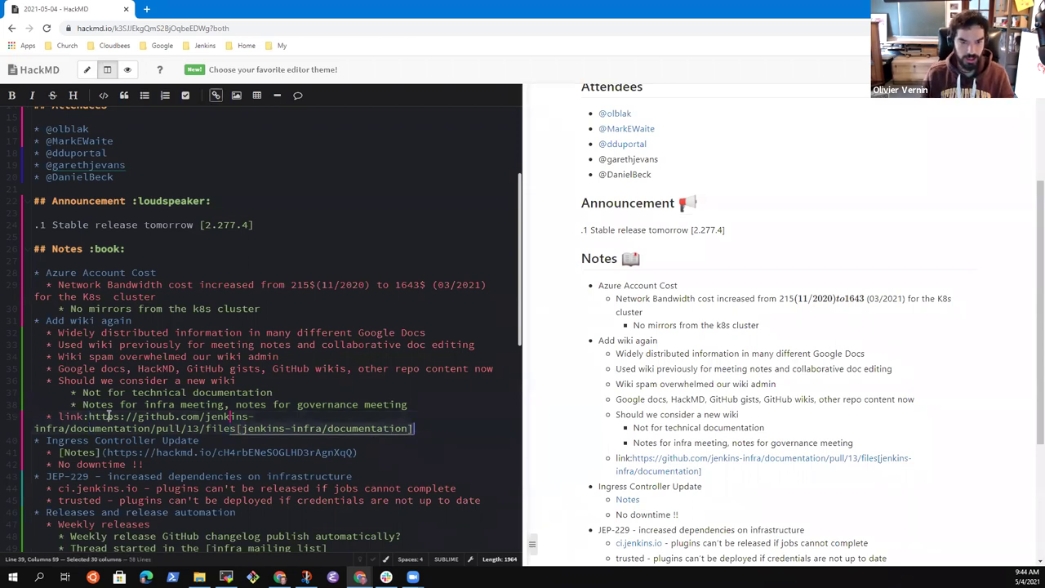
key("BackSpace")
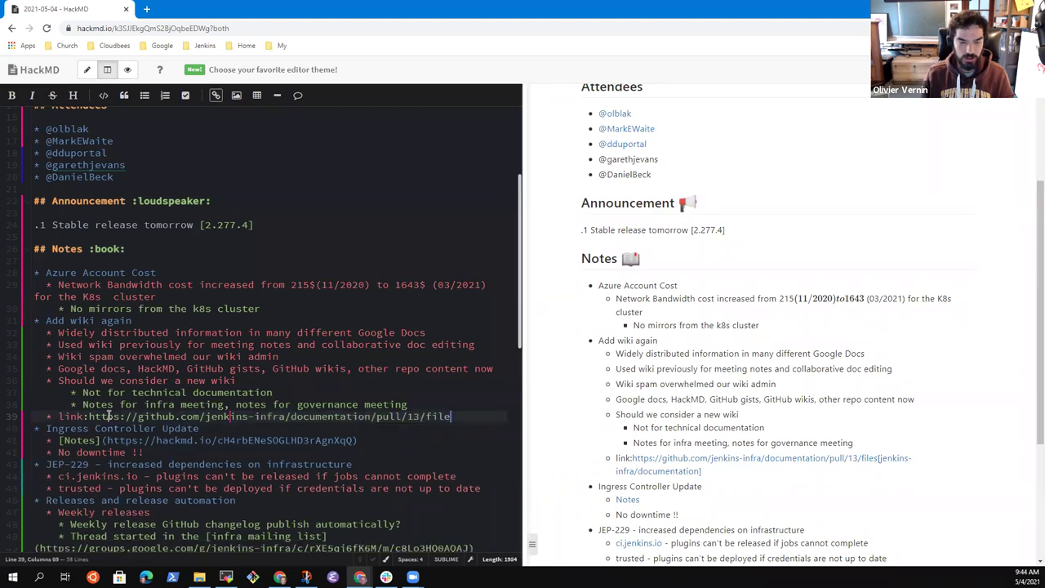
key("Home")
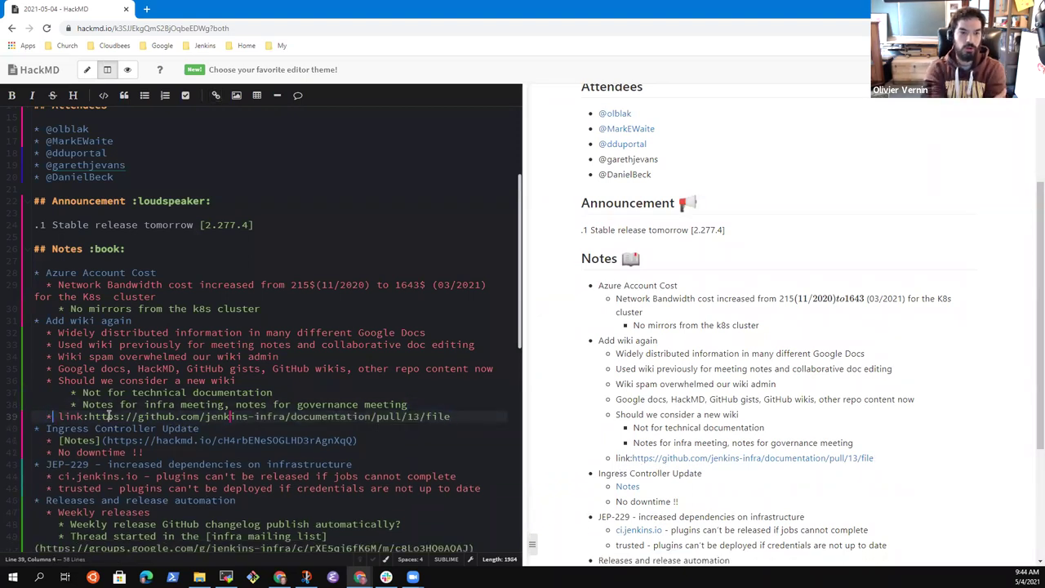
key("ctrl+z")
key("ctrl+z")
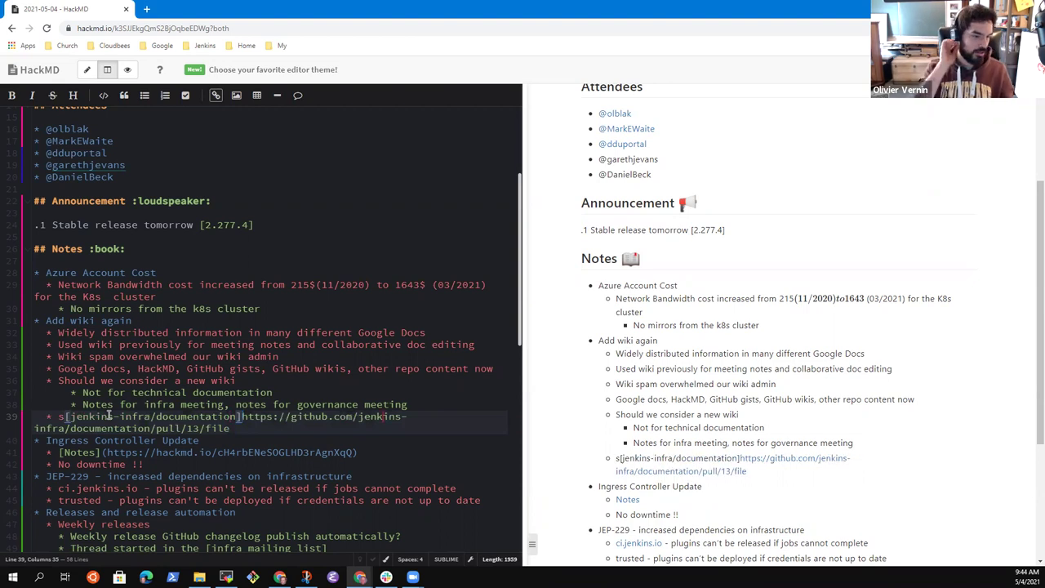
Enclose the pull request URL in parentheses and delete the stray "s" before the link label
type("(")
key("End")
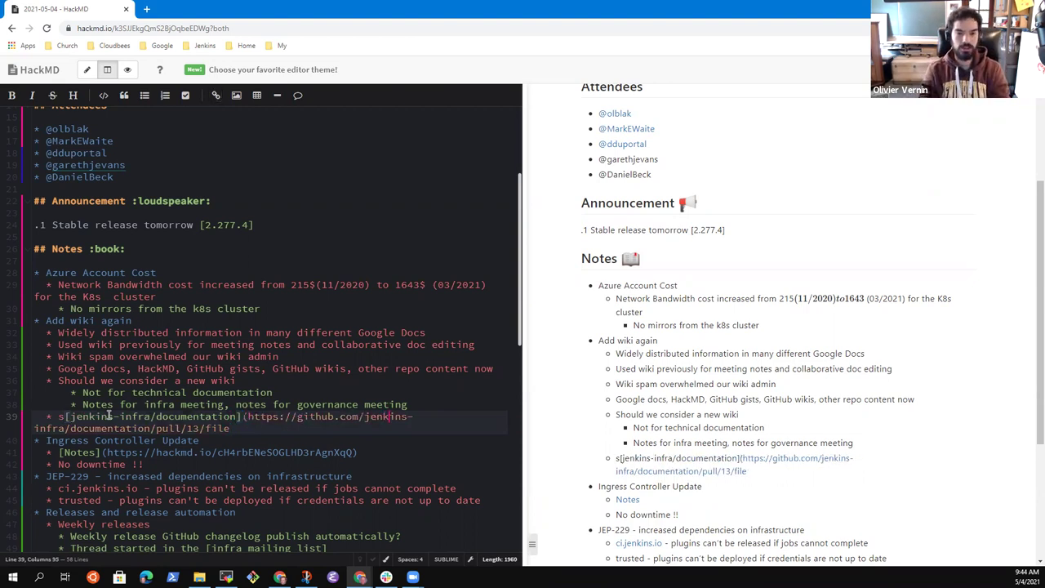
type(")")
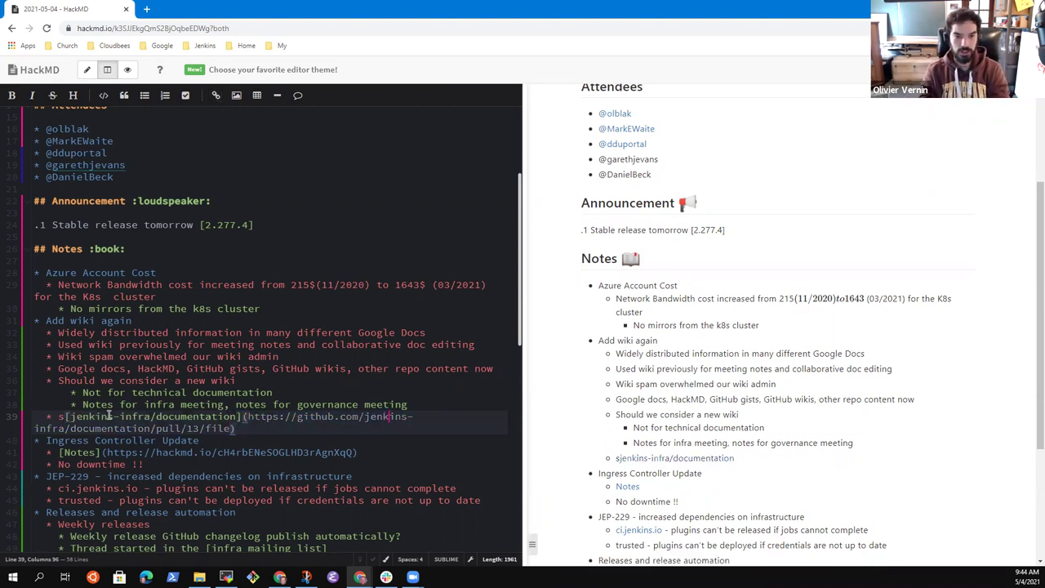
key("Home")
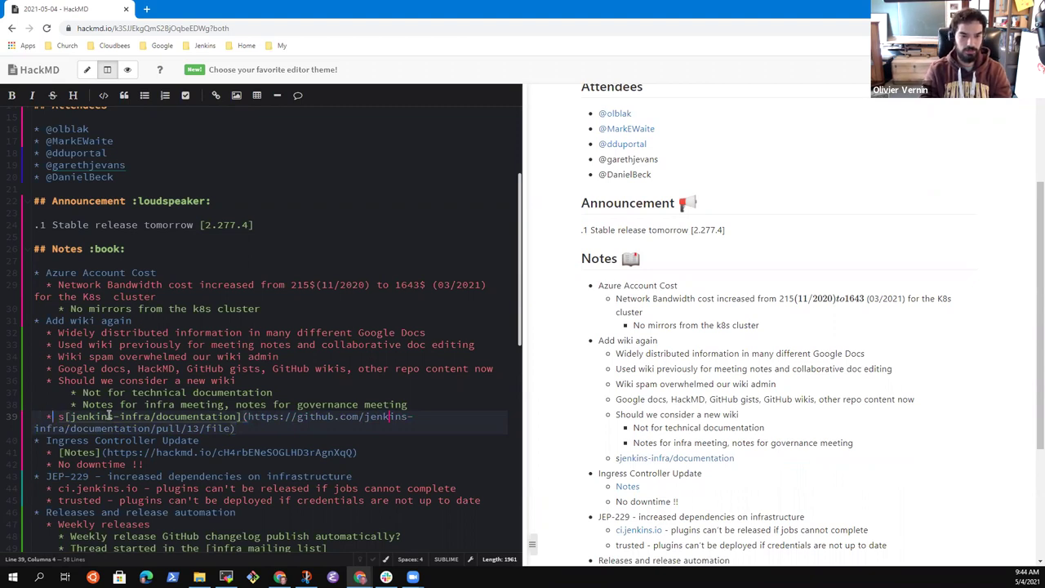
key("Delete")
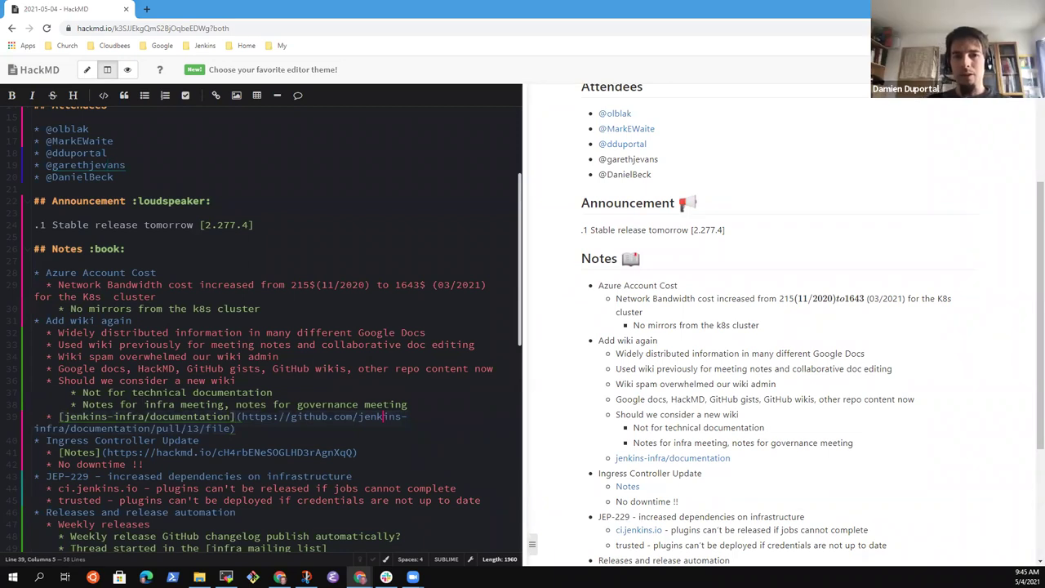
Add the nested item "Would prefer a real-time collaboration" below the infra and governance meeting notes item
left_click(346, 406)
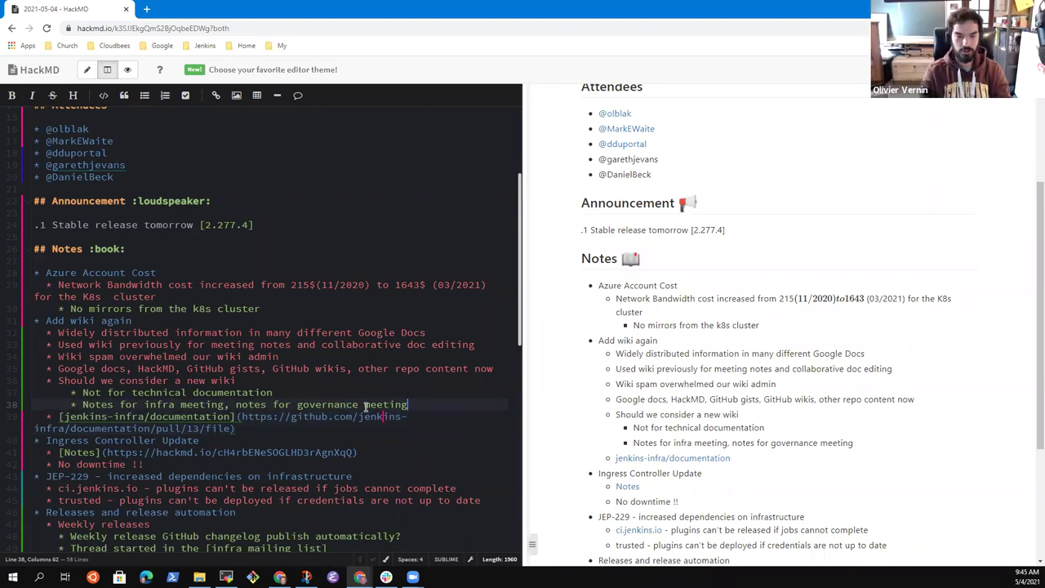
key("Return")
type("Real-")
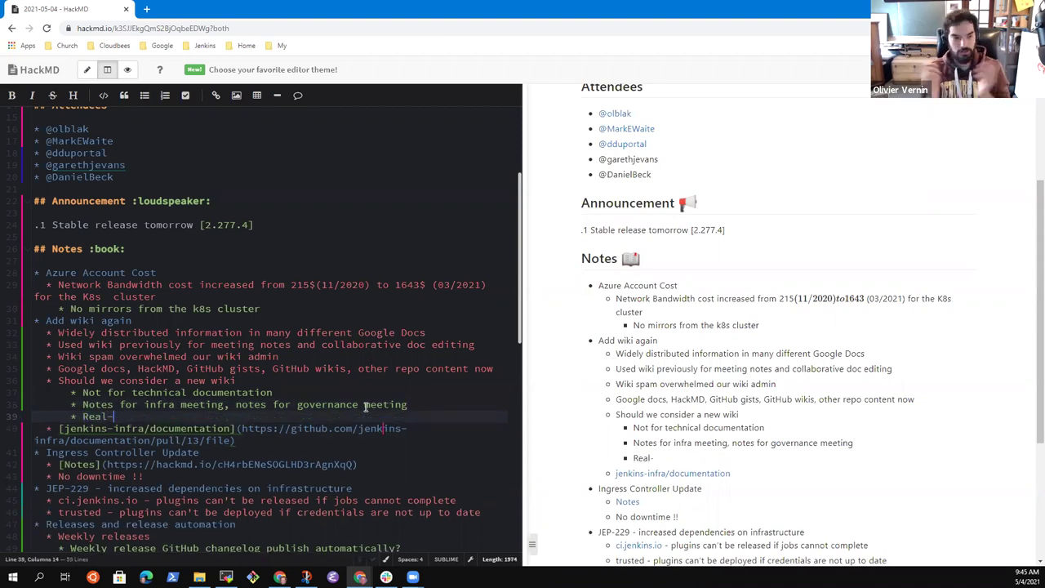
key("shift+Home")
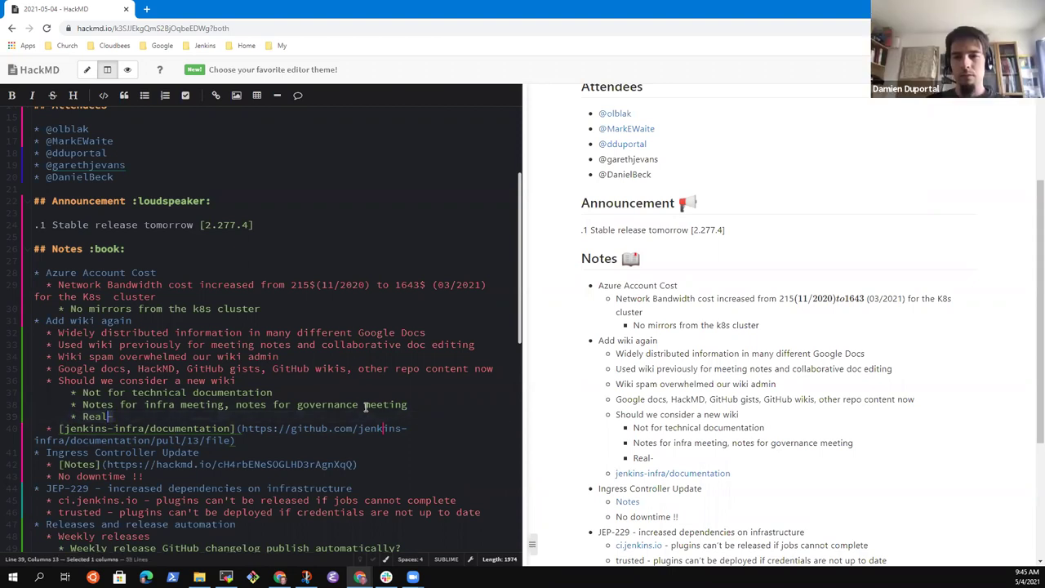
type("* Would pre")
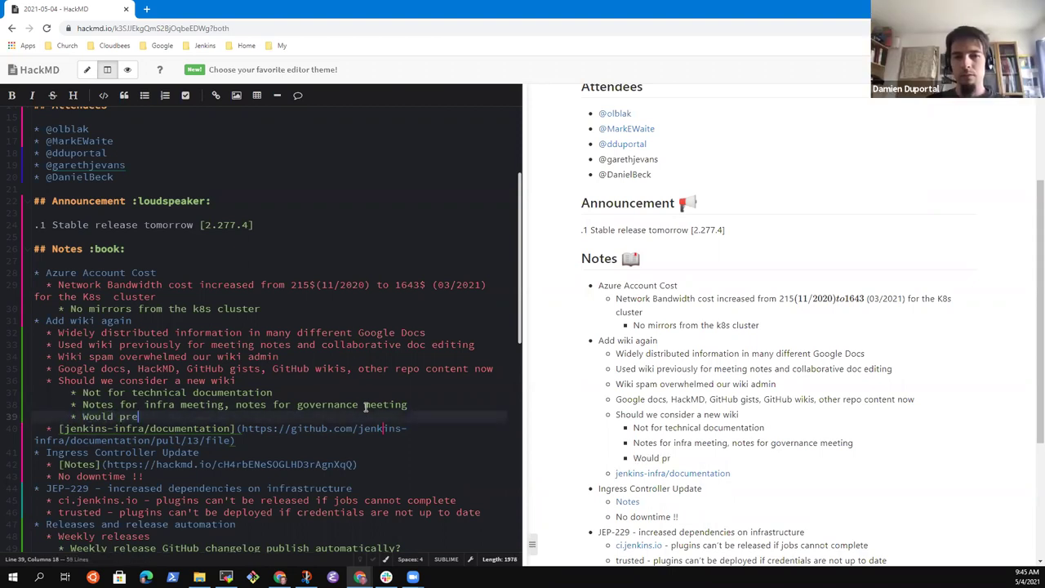
type("fer a real-")
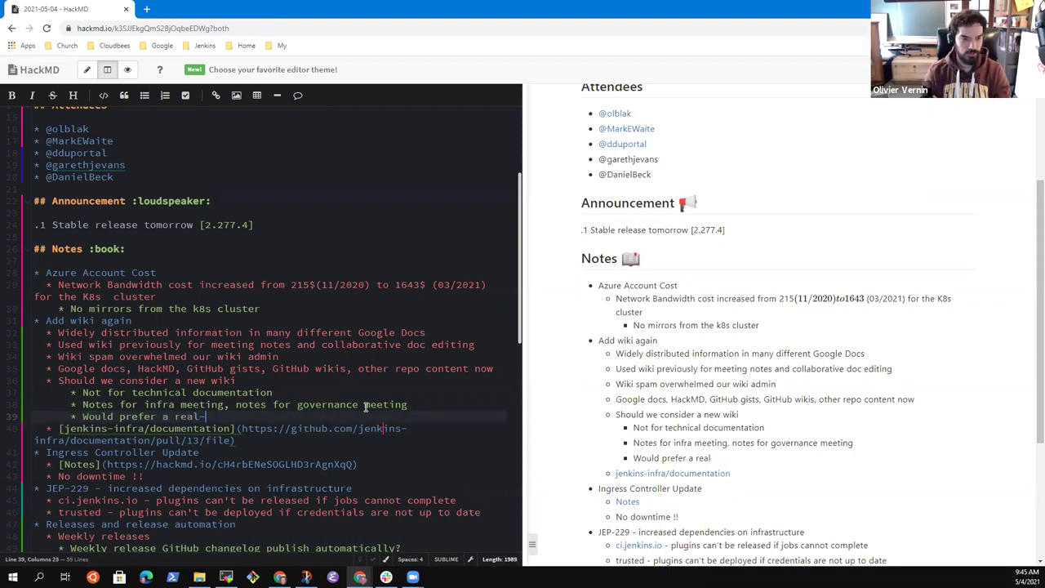
type("time collaboration")
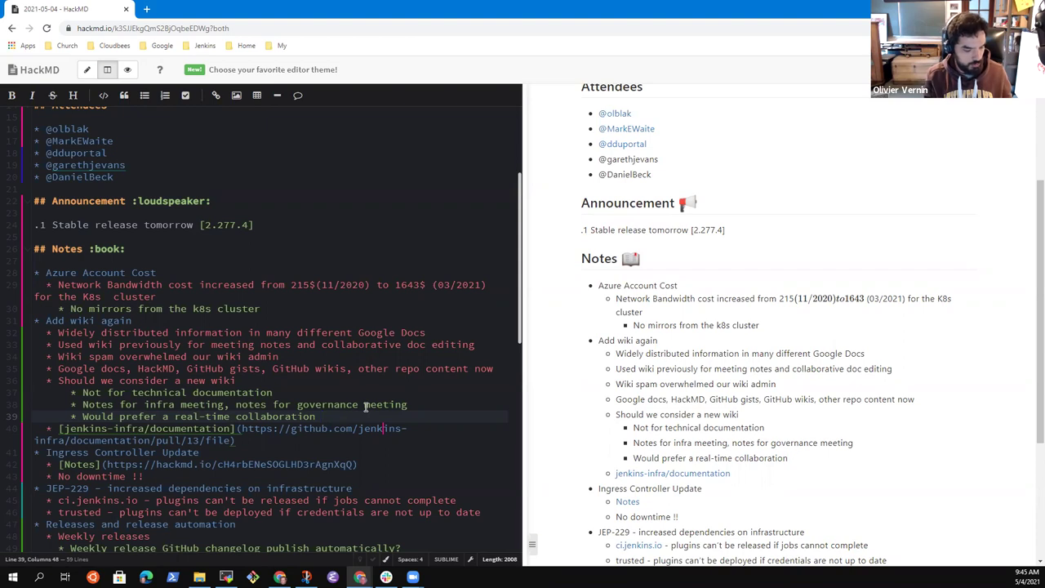
Reword the last nested item under "Should we consider a new wiki" to "Needs a real-time collaboration facility"
key("shift+Home")
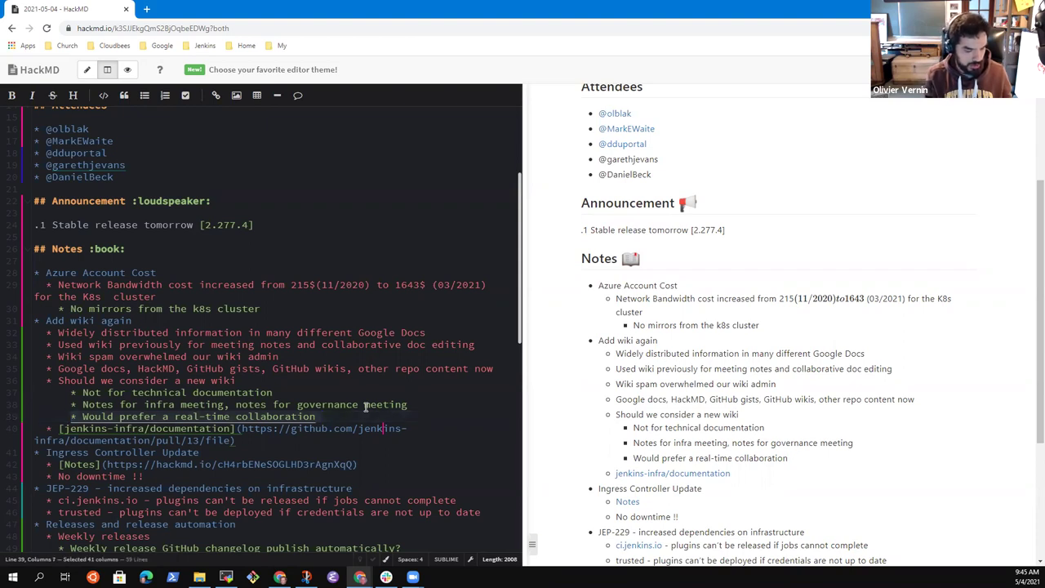
key("ctrl+shift+Right")
key("ctrl+shift+Right")
key("ctrl+shift+Right")
key("ctrl+shift+Right")
key("ctrl+shift+Right")
key("ctrl+shift+Right")
key("ctrl+shift+Right")
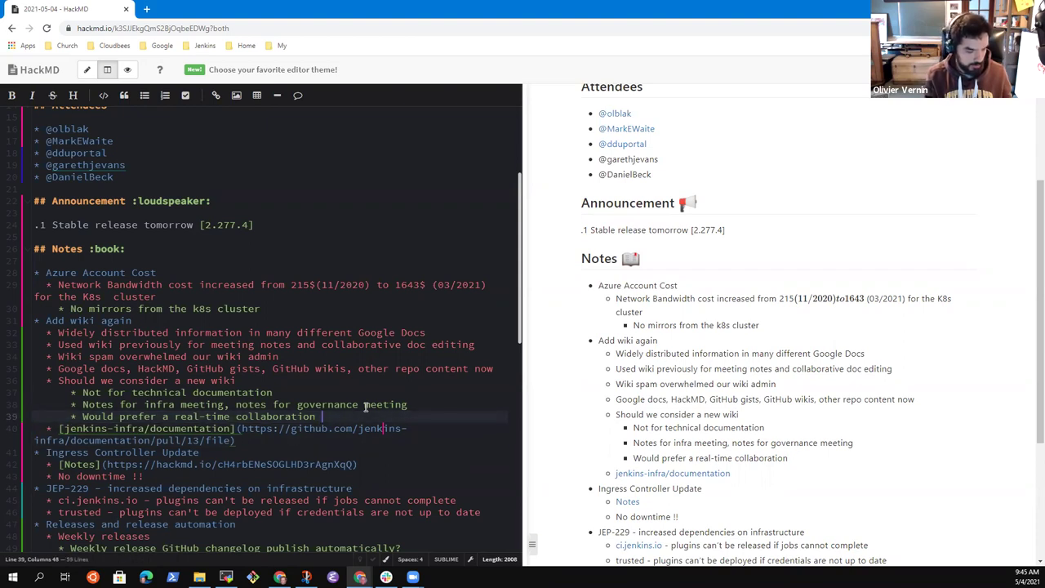
key("ctrl+shift+Left")
key("ctrl+shift+Left")
key("ctrl+shift+Left")
key("ctrl+shift+Left")
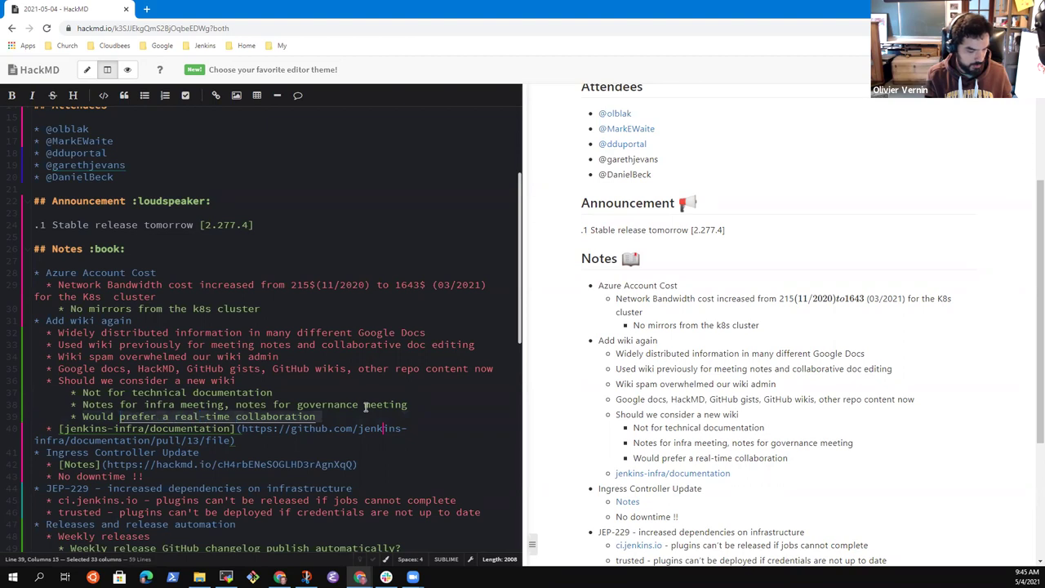
key("ctrl+shift+Left")
type("Needs a real")
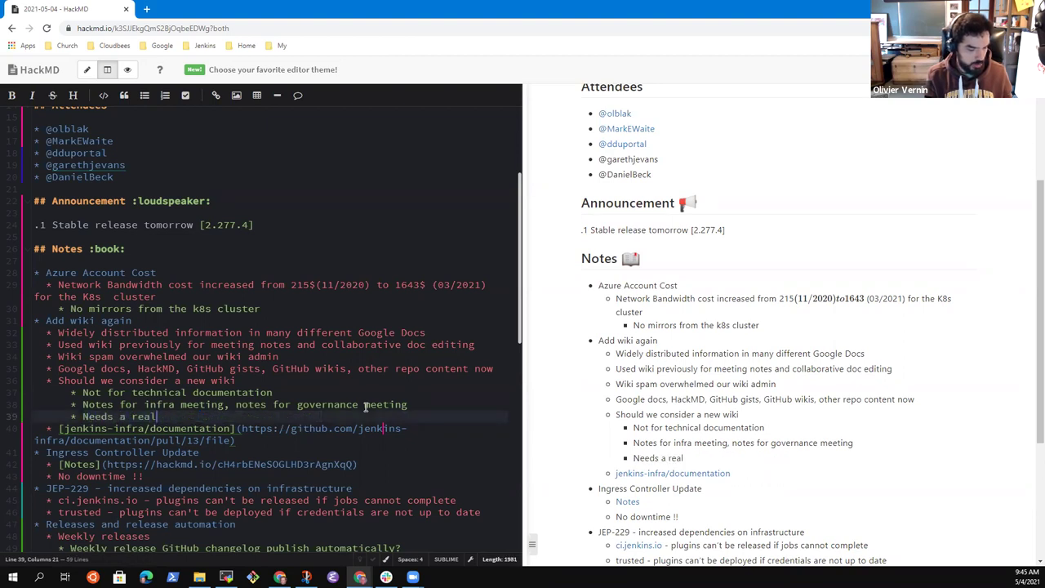
type("-time ")
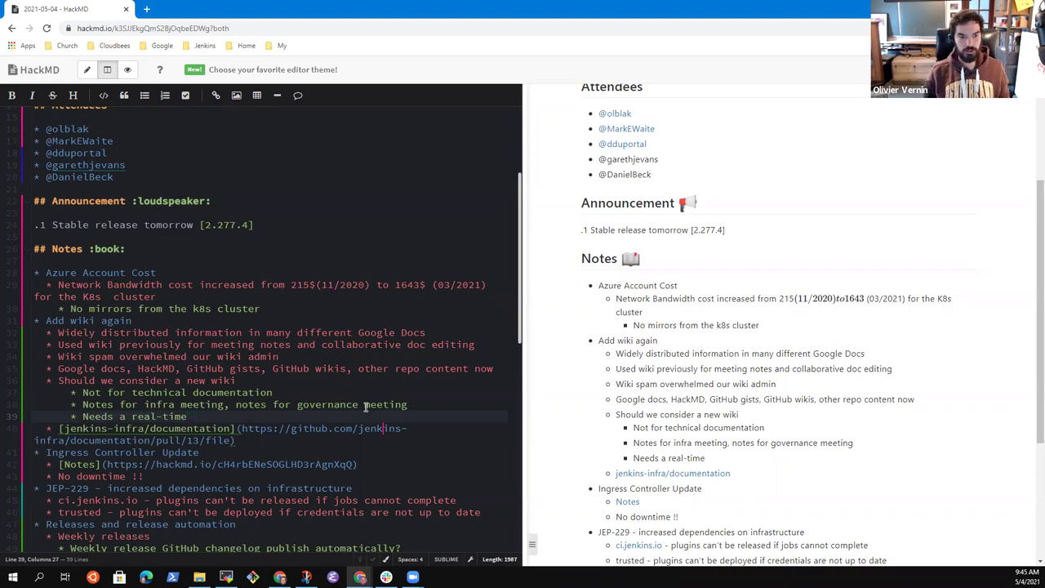
type("collab")
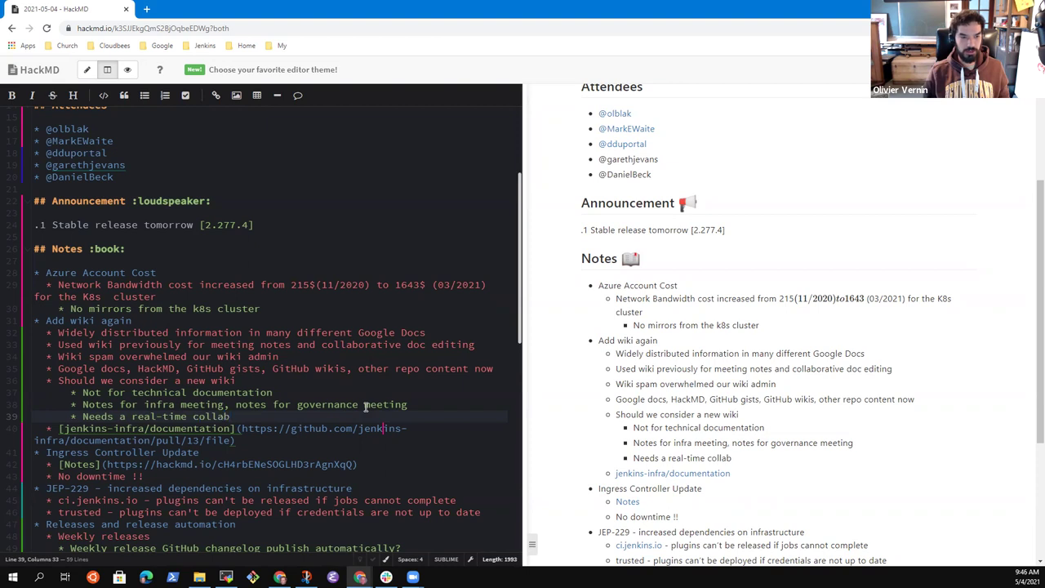
type("oration facili")
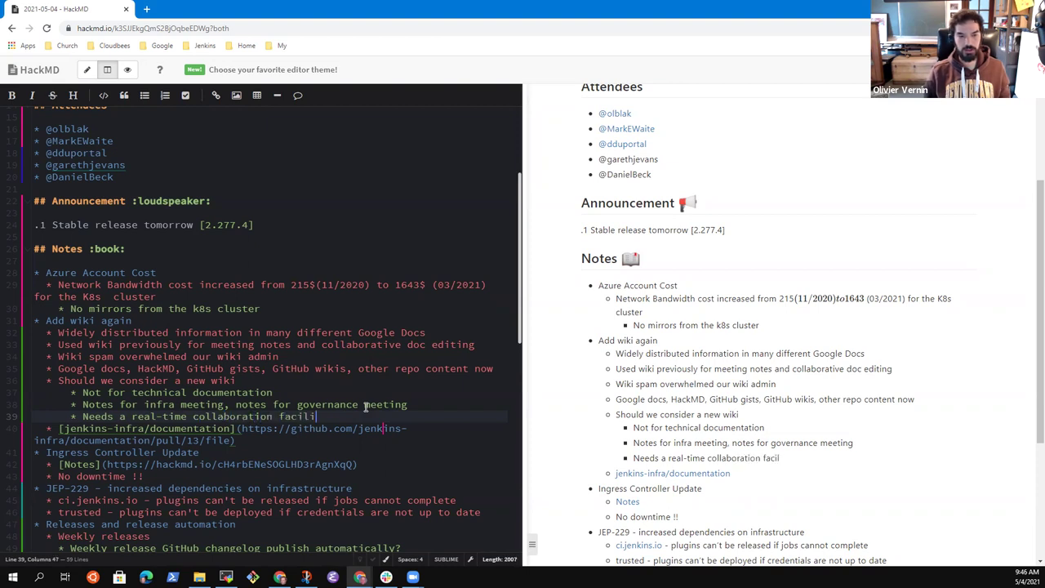
type("ty")
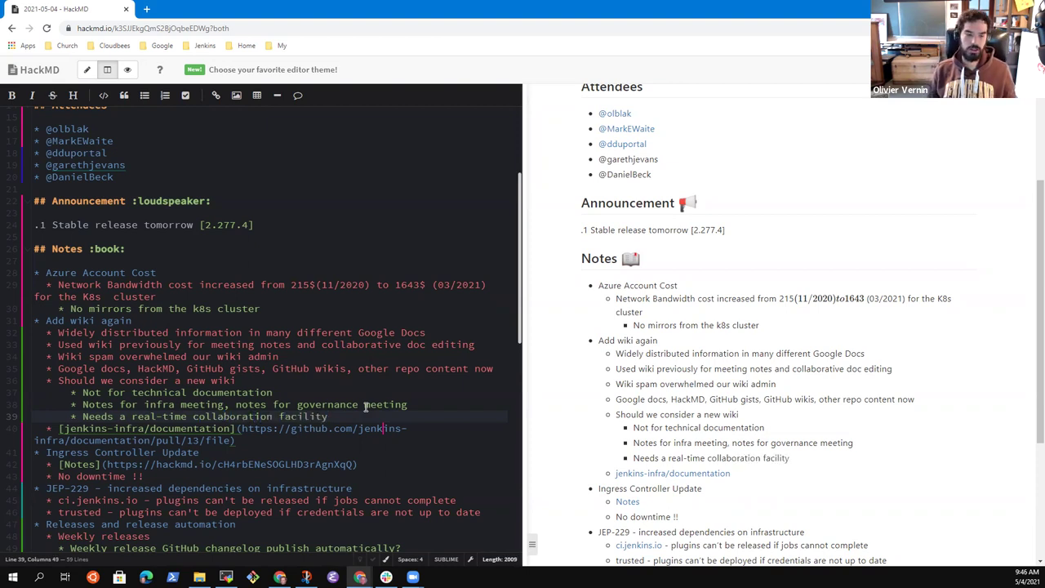
Add the nested item "Consider asking Linux Foundation to host a Confluence for us" below the real-time collaboration item
key("Return")
type("Consider ")
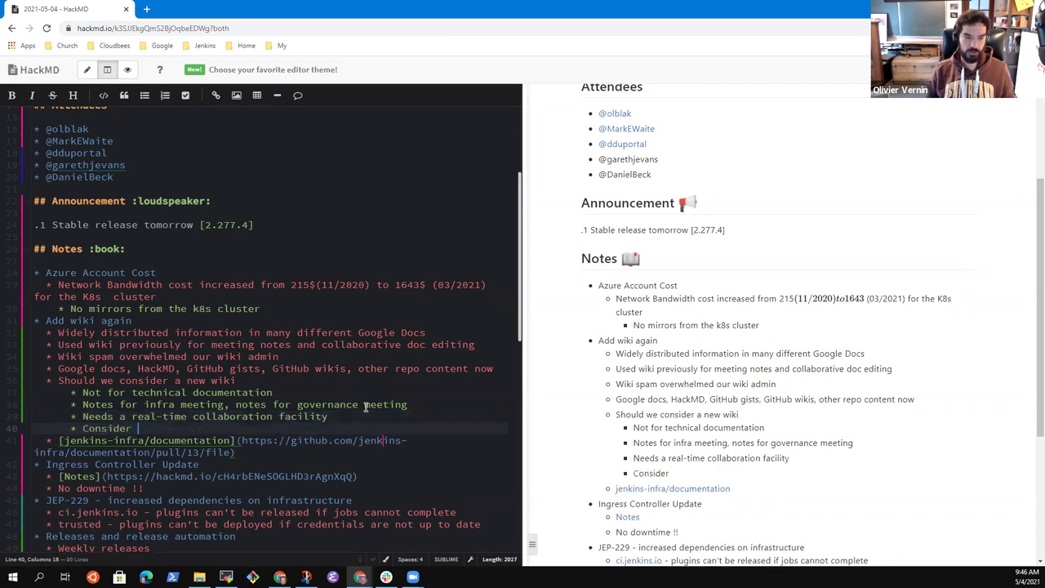
type("asking ")
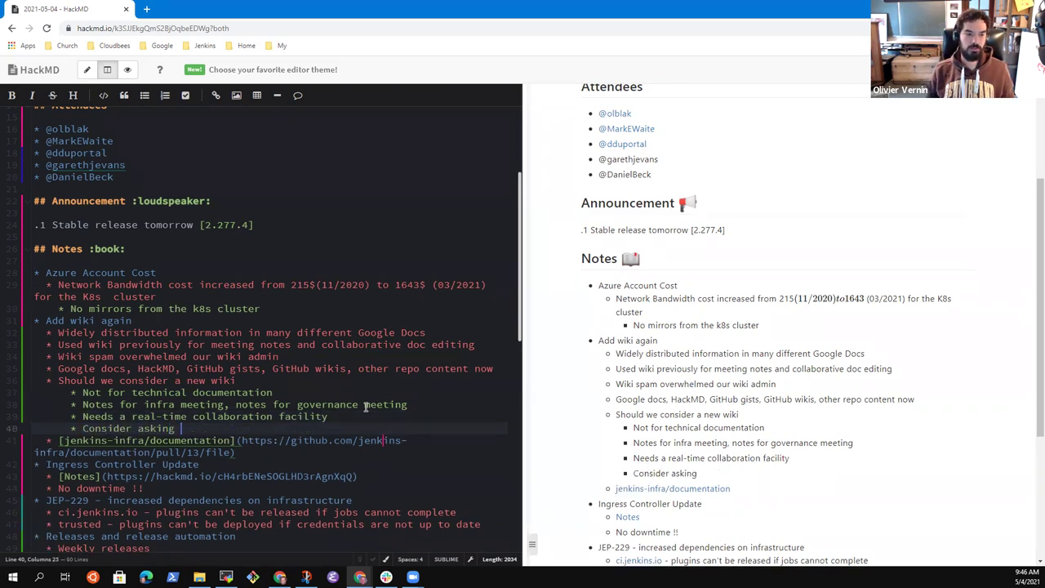
type("Linux F")
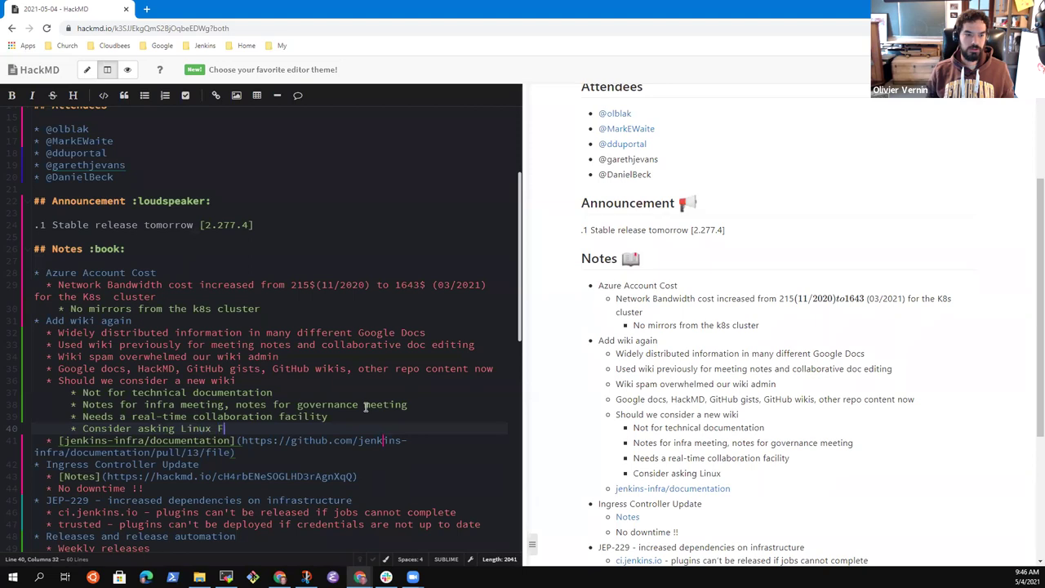
type("oundation to host a ")
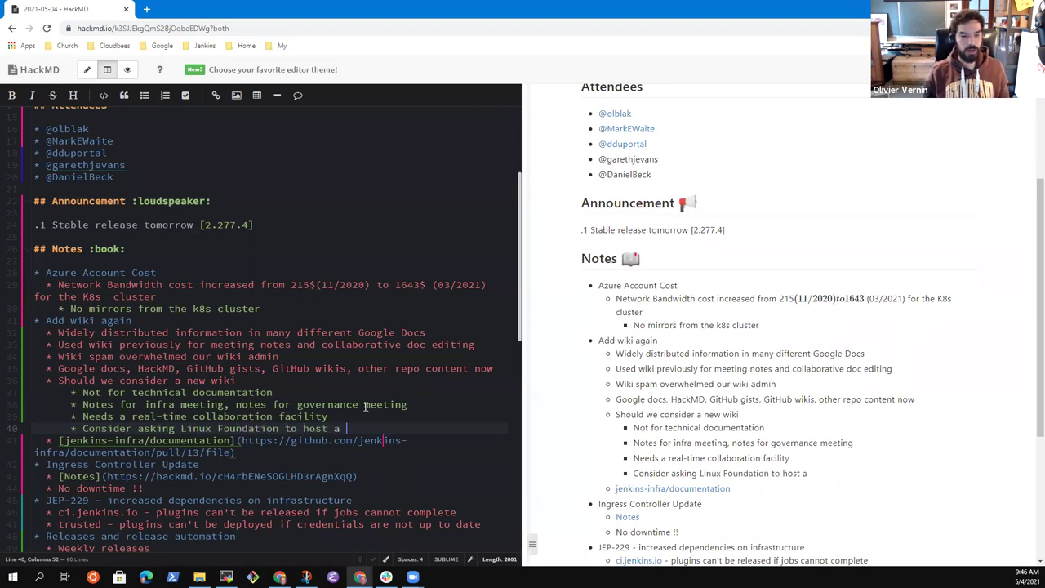
type("Conflue")
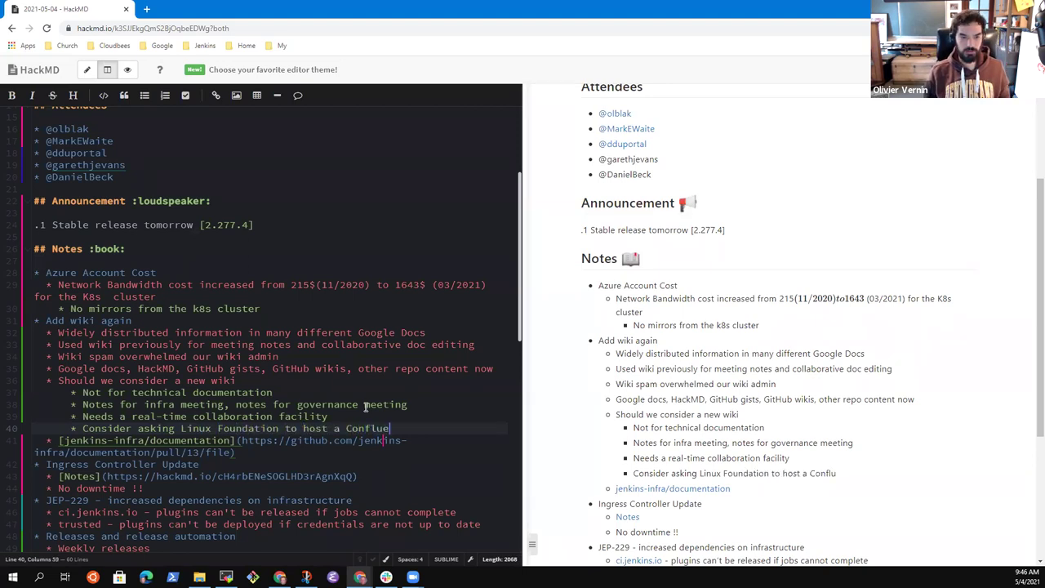
type("nce for us")
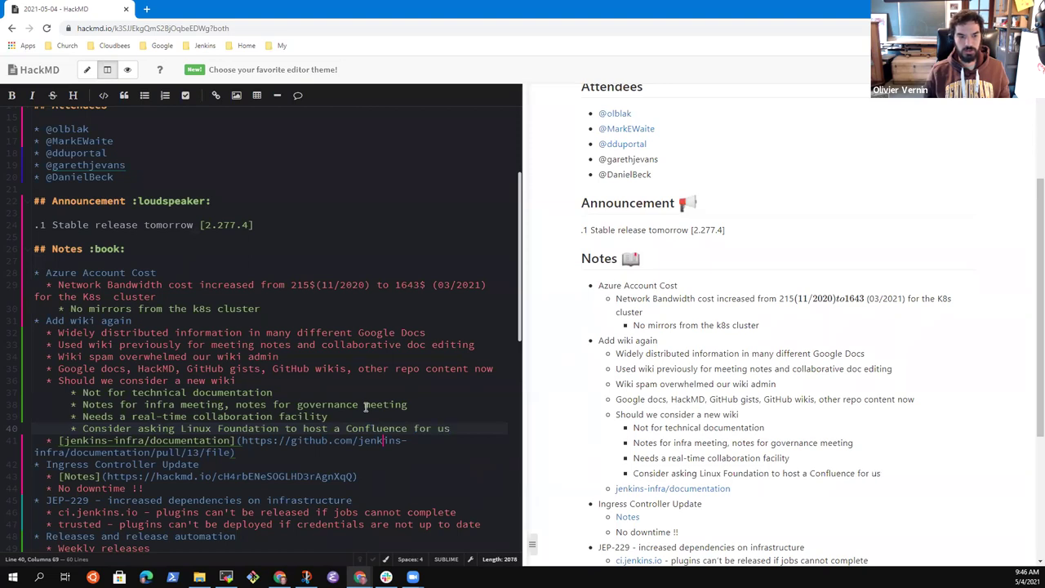
key("Return")
key("Tab")
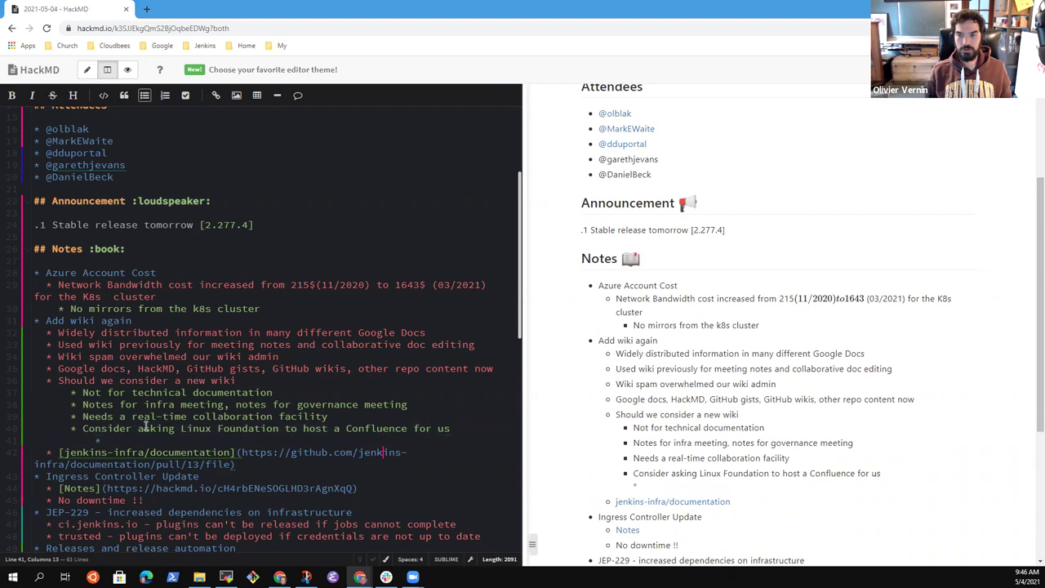
left_click(106, 440)
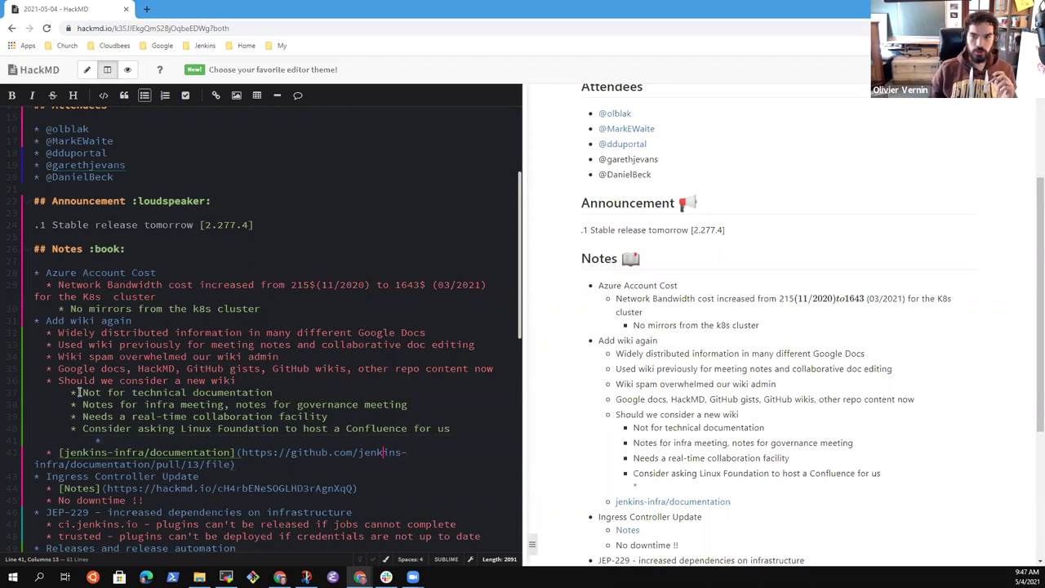
left_click(139, 441)
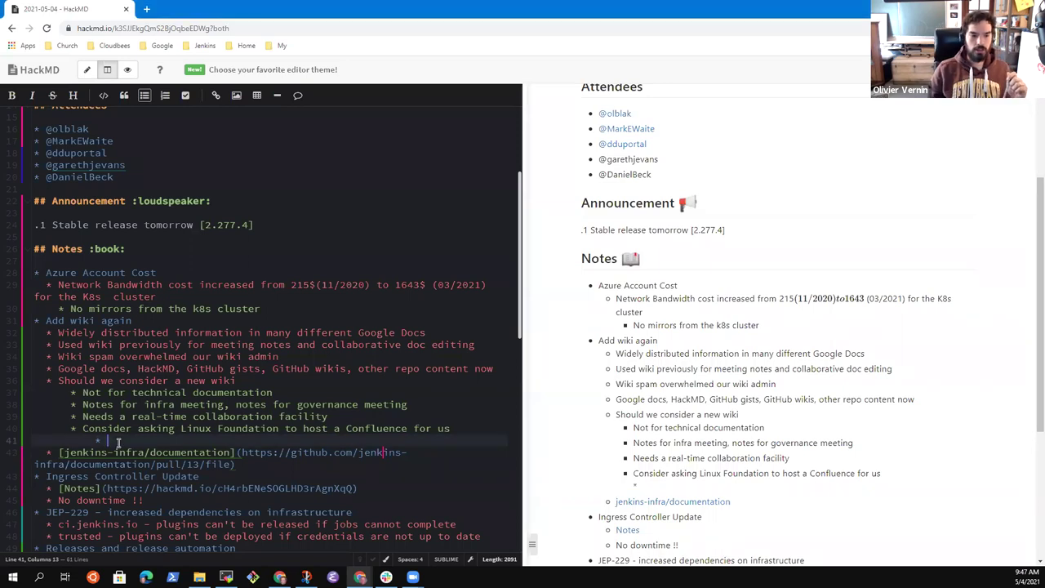
key("BackSpace")
key("BackSpace")
key("BackSpace")
key("BackSpace")
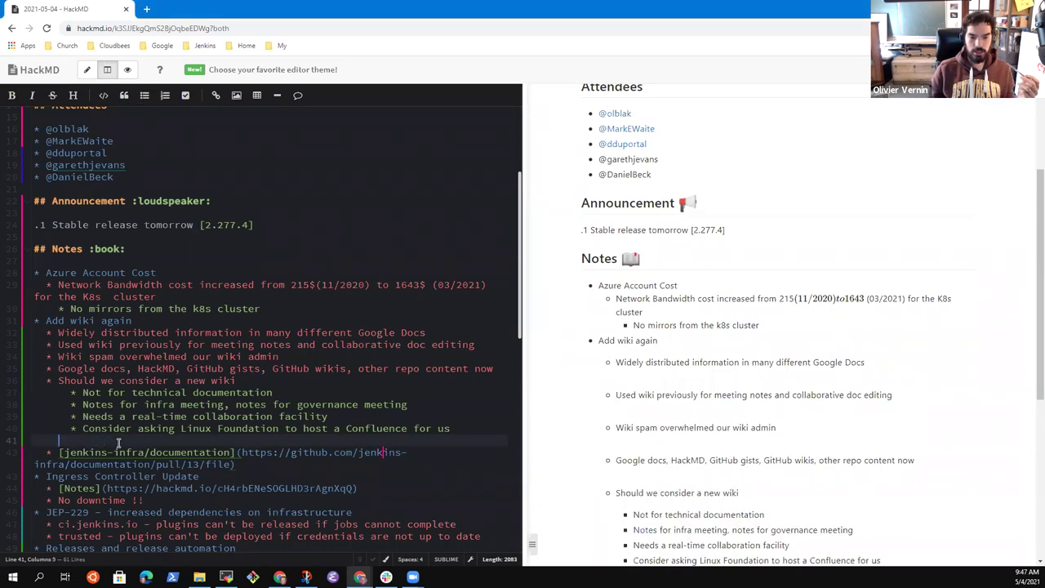
key("BackSpace")
key("BackSpace")
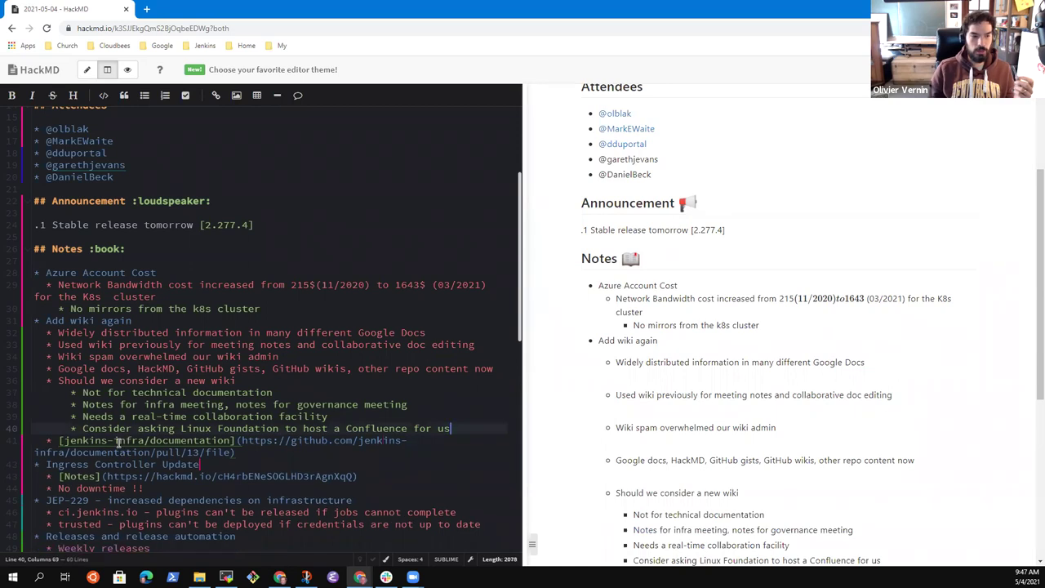
Append ", other" to the "Widely distributed information in many different Google Docs" item under "Add wiki again"
key("Up")
key("Up")
key("Up")
key("Up")
key("Up")
key("Up")
key("Up")
key("Up")
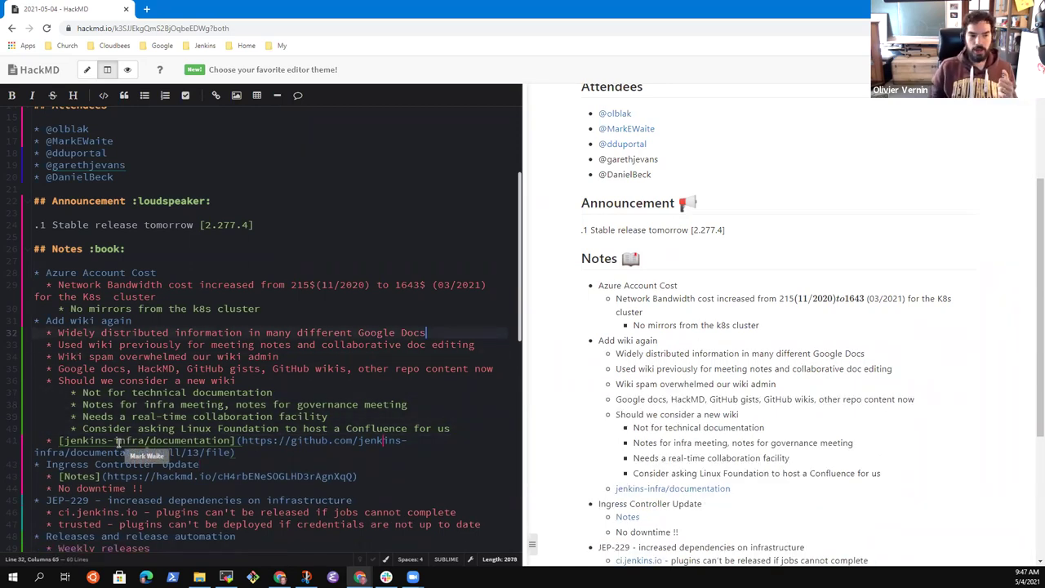
type(", e")
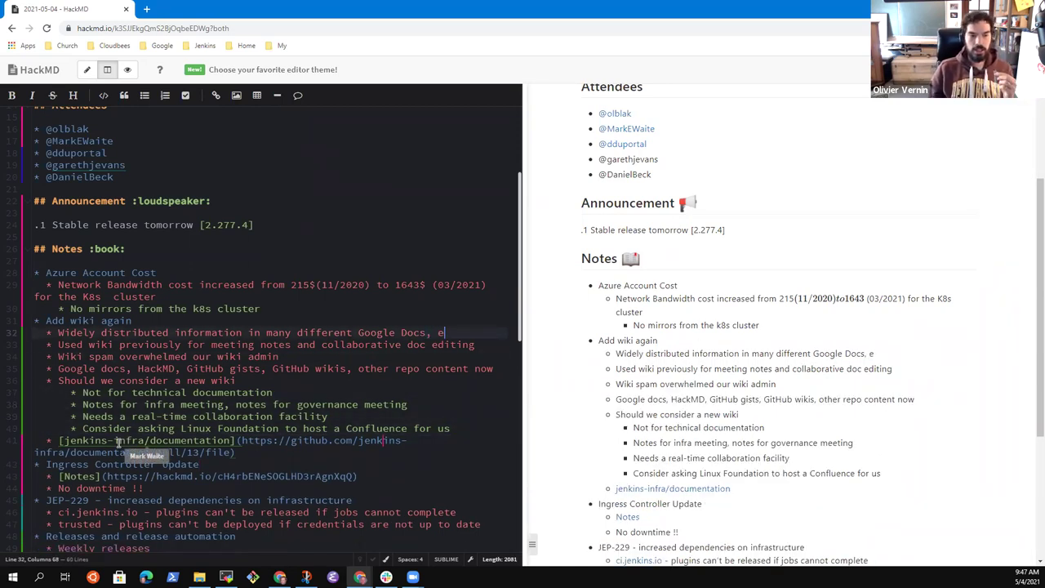
key("BackSpace")
type("other")
Add the nested item "Difficult to find our information, not centralized, not visible" below the widely distributed information item
key("Return")
key("Tab")
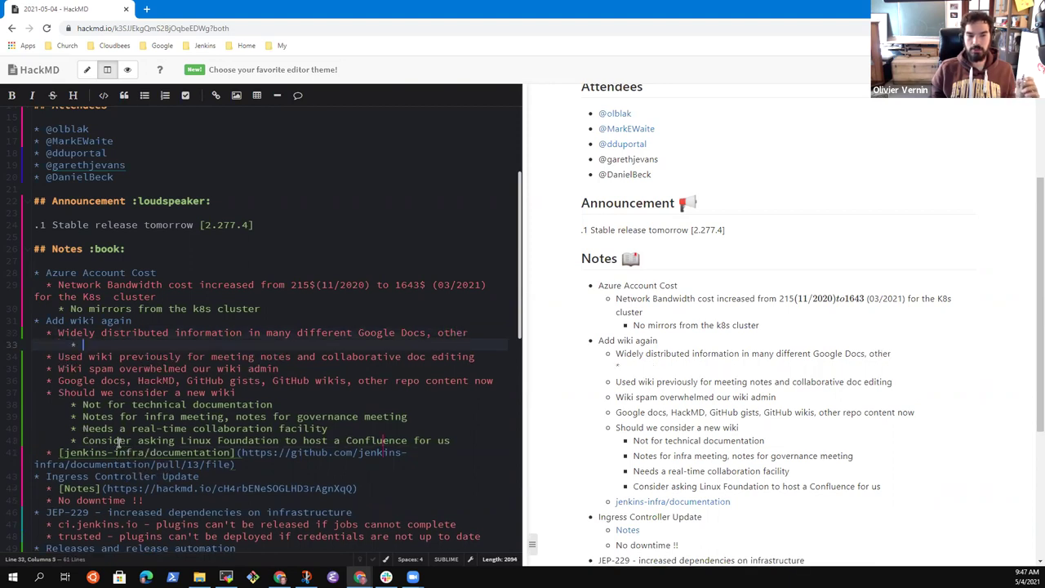
type("Difficult to ")
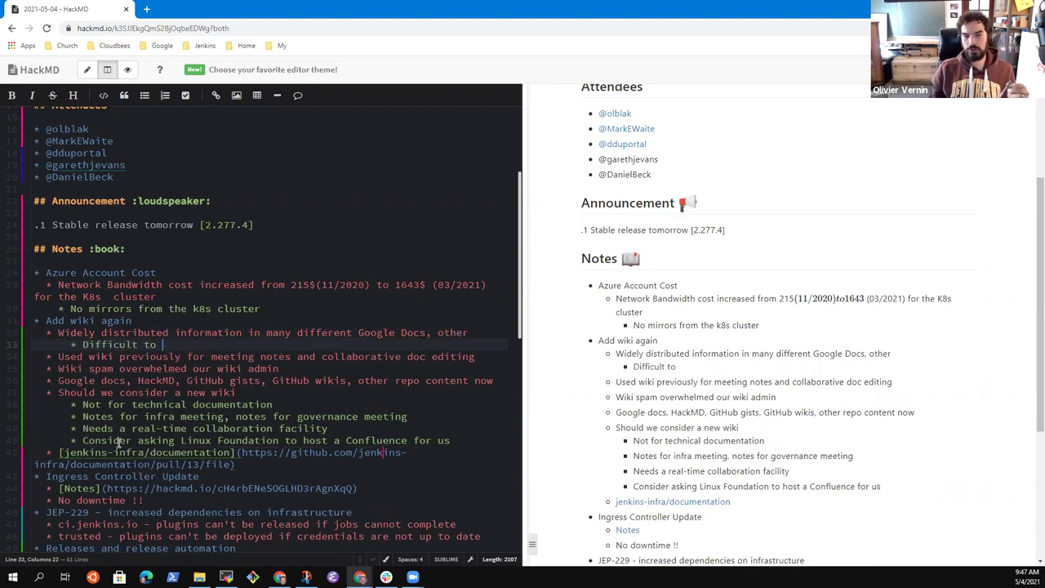
type("find our information,")
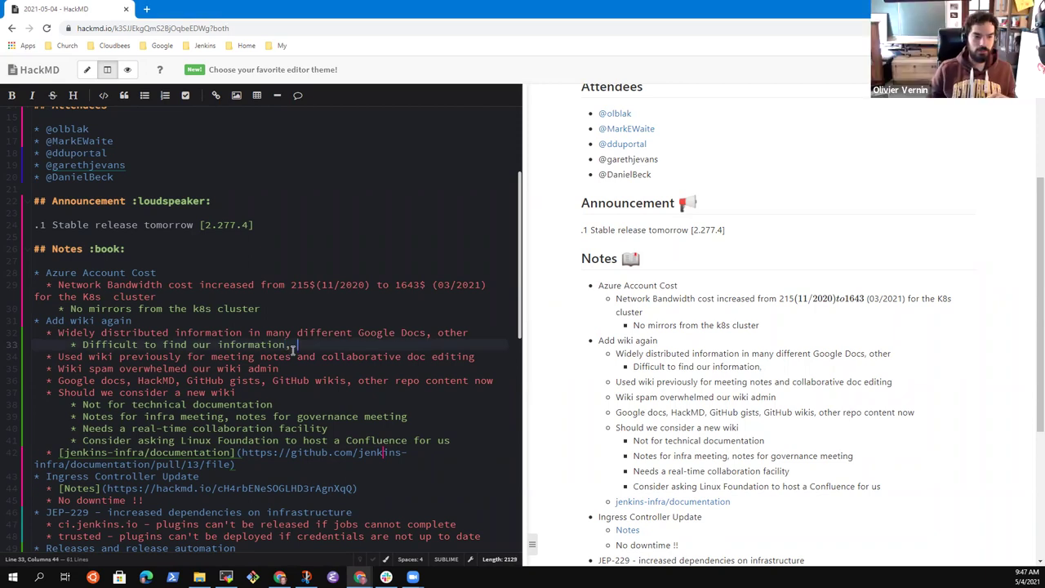
type("not centralize")
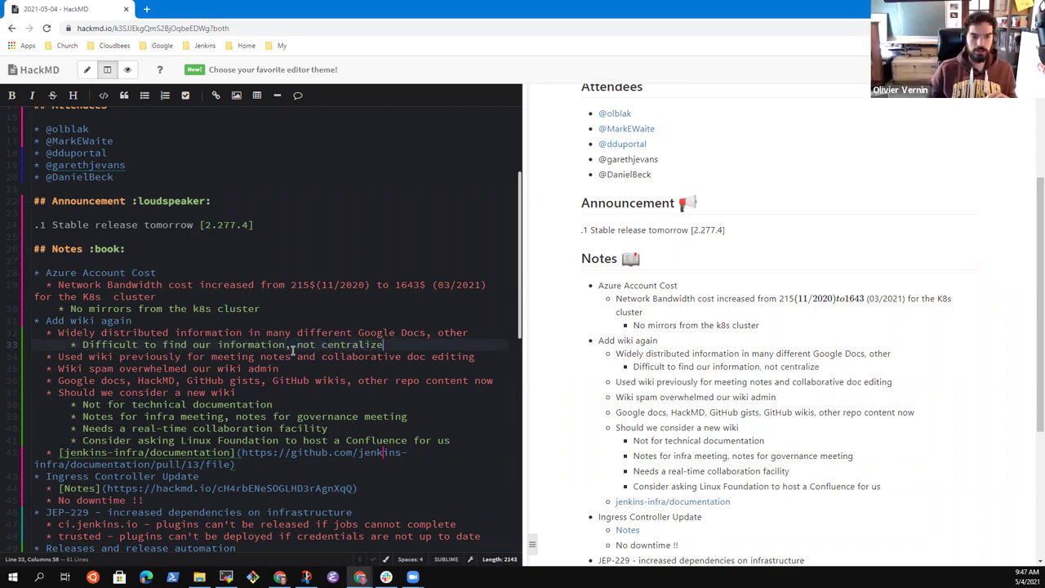
type("d, not ")
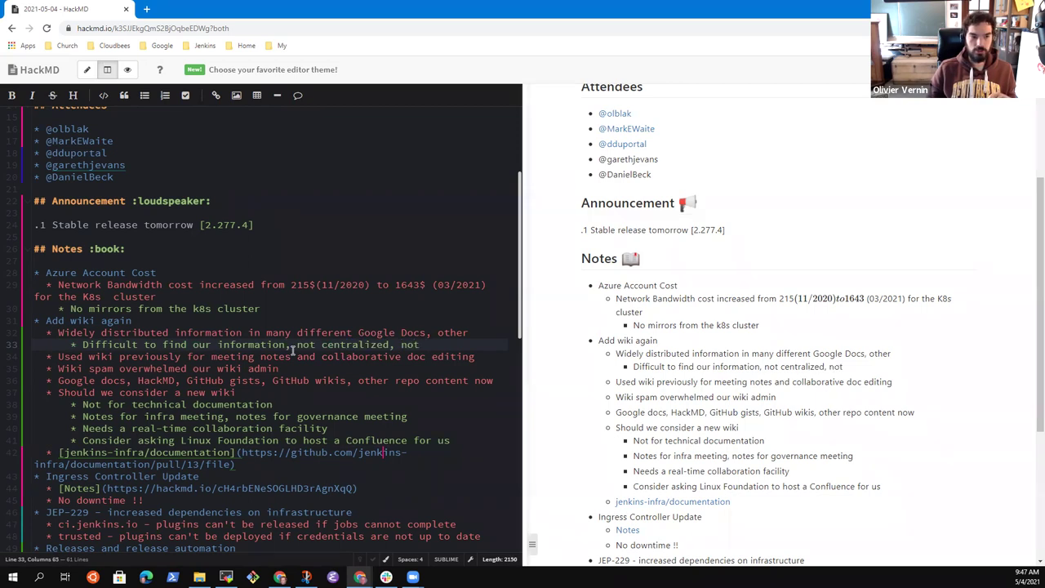
type("always visible")
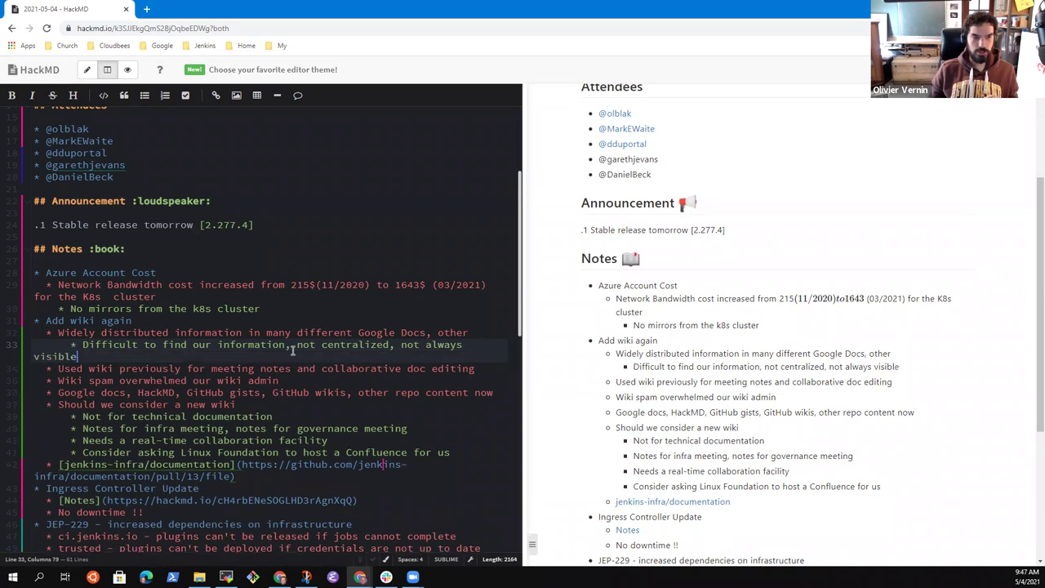
key("ctrl+BackSpace")
key("ctrl+BackSpace")
type("visible")
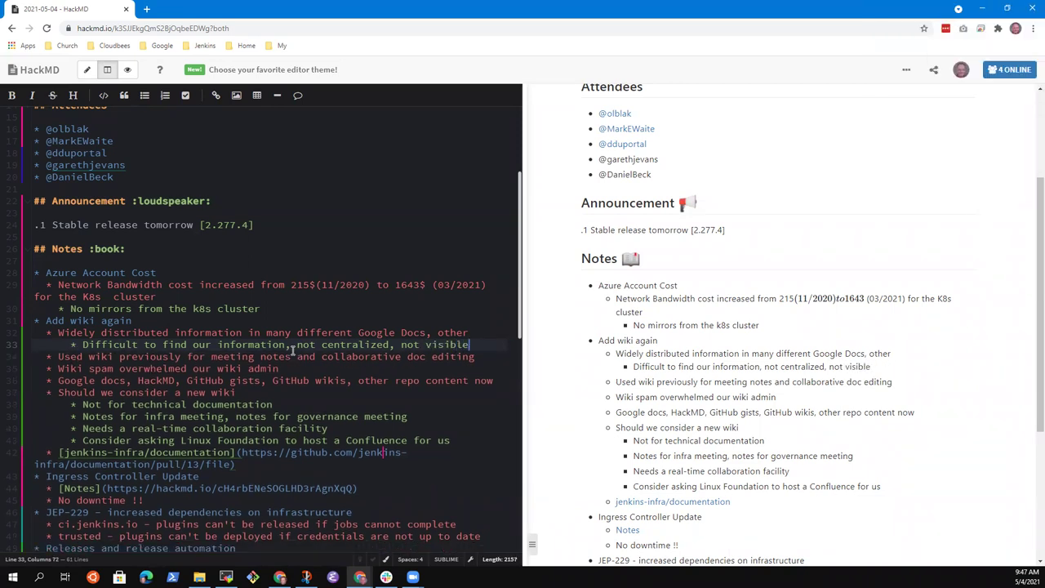
Add the nested item "Can easily lose access to the Google Doc" below the item about information being difficult to find
key("Return")
type("Can eas")
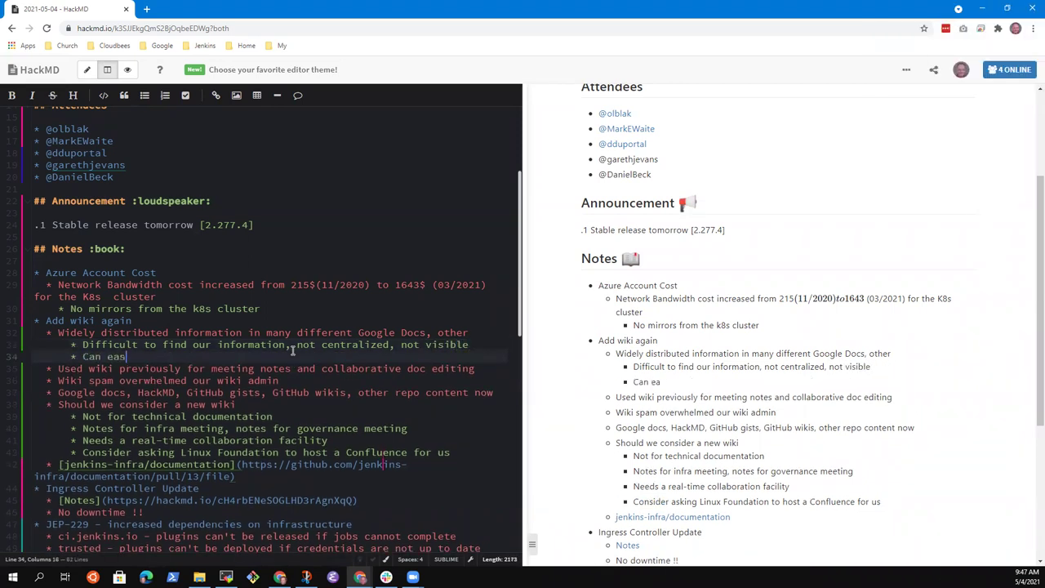
type("ily lose access to the Google Doc")
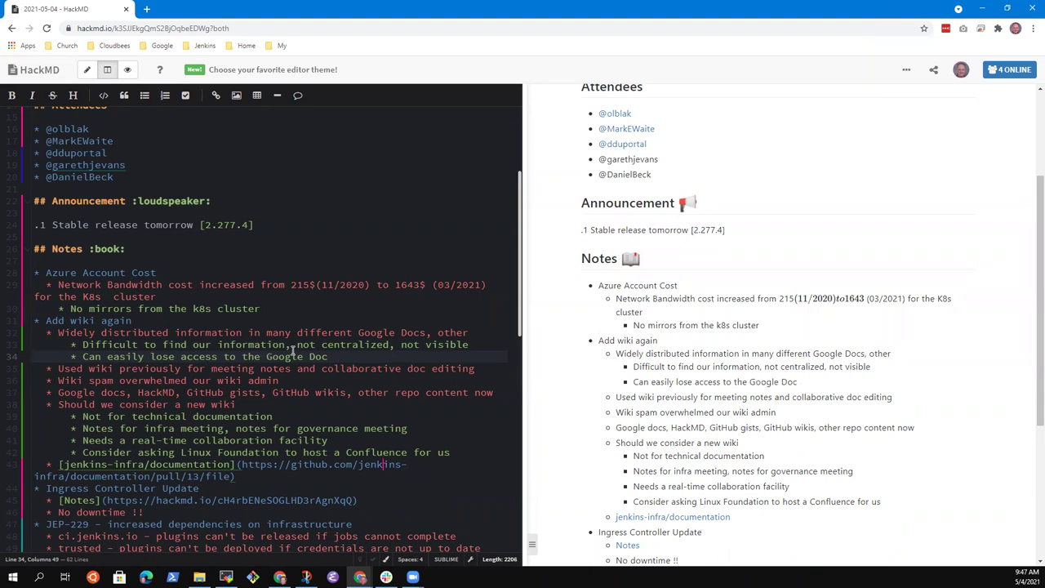
Add the nested item "Practical problem of a sprawling collection of documents" below the Google Doc access item
key("Return")
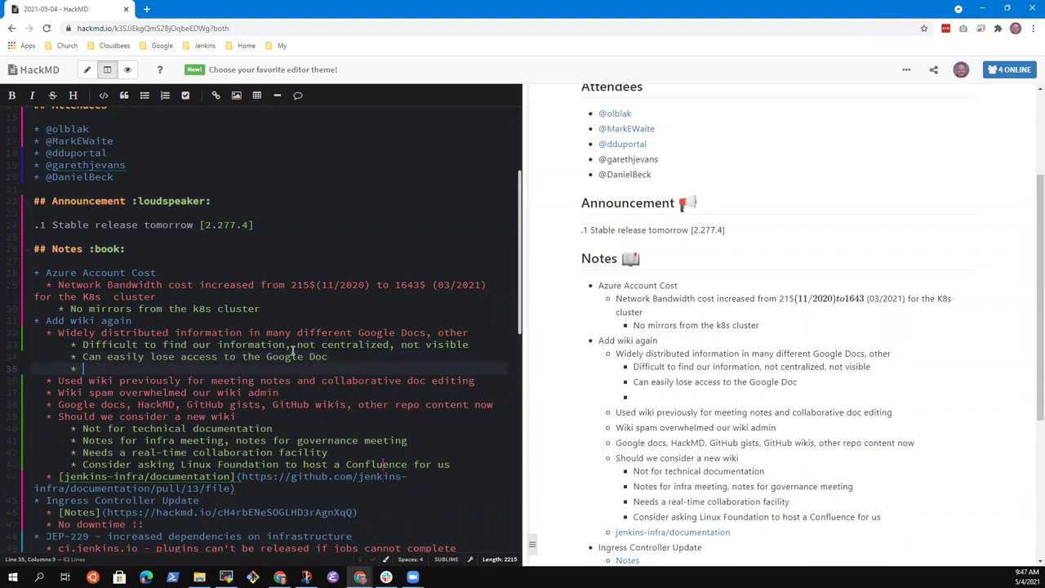
type("Practical prob")
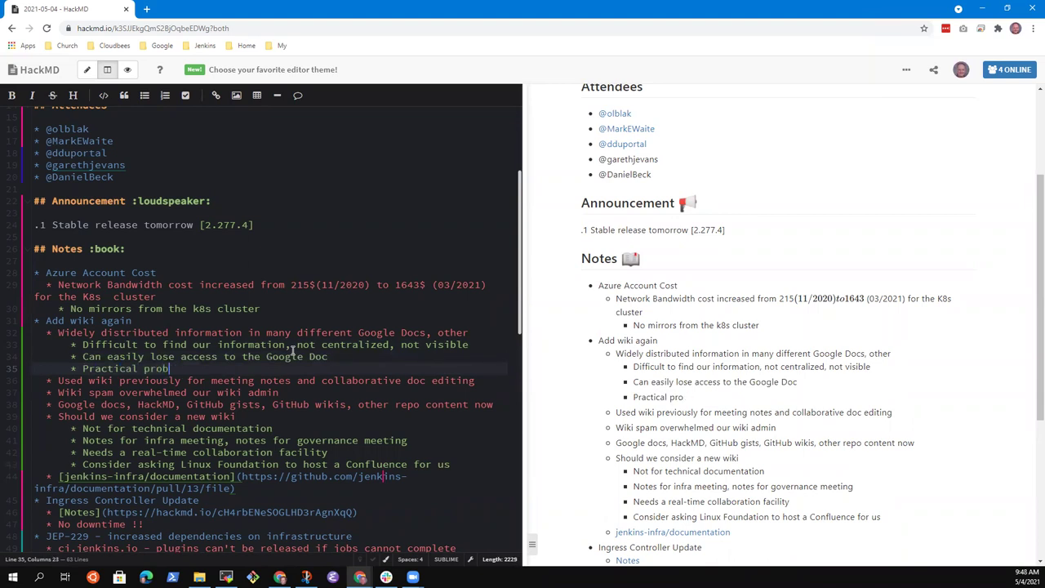
type("lem of a sprawling ")
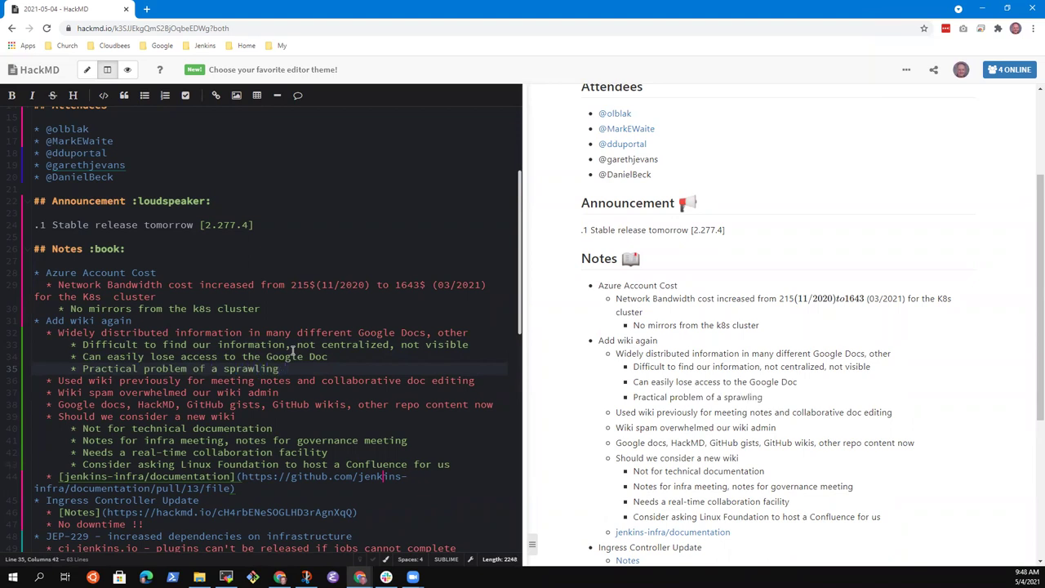
type("collection of documentst")
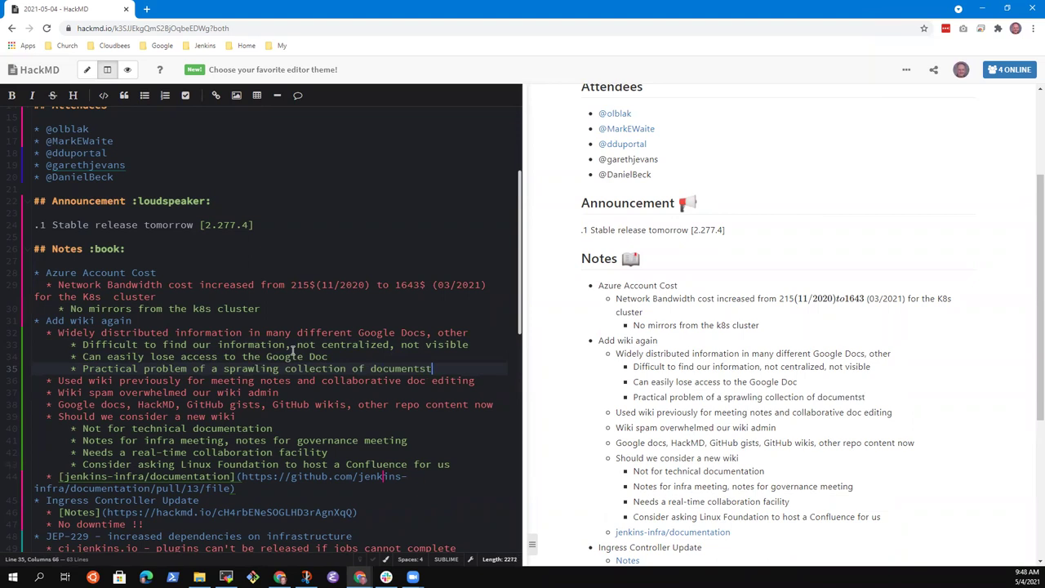
key("BackSpace")
type(" that cannot be")
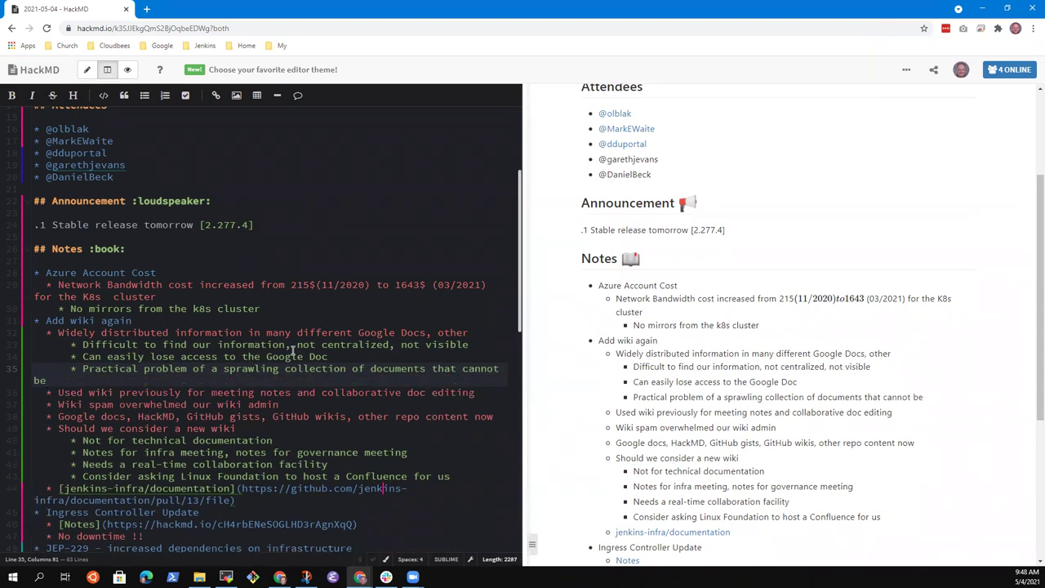
key("BackSpace")
key("BackSpace")
key("BackSpace")
key("BackSpace")
key("BackSpace")
key("BackSpace")
key("BackSpace")
key("BackSpace")
key("BackSpace")
key("BackSpace")
key("BackSpace")
key("BackSpace")
key("BackSpace")
key("BackSpace")
key("BackSpace")
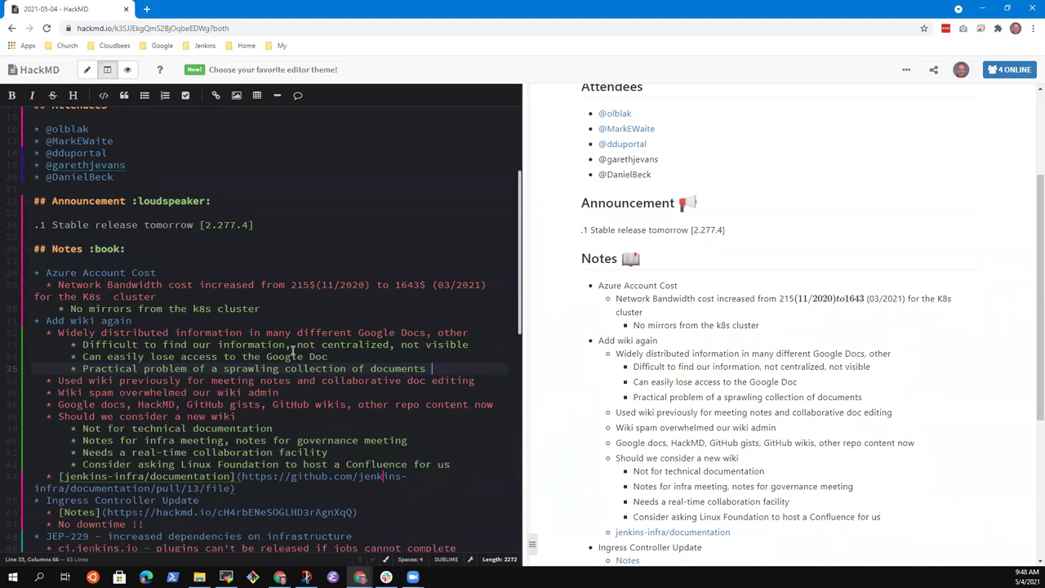
key("BackSpace")
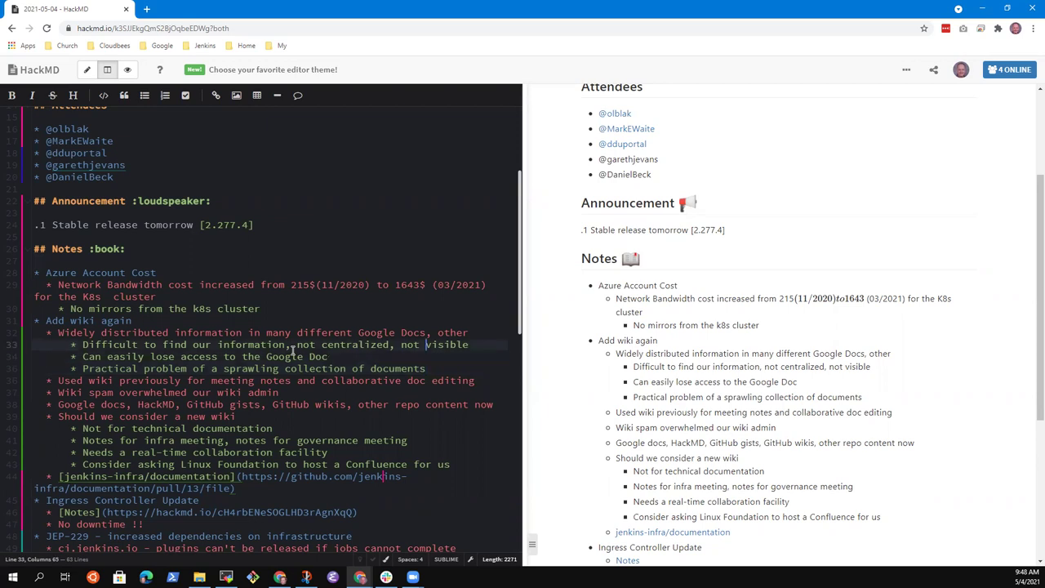
Complete the widely distributed information item so that it ends with "other docs"
key("ctrl+End")
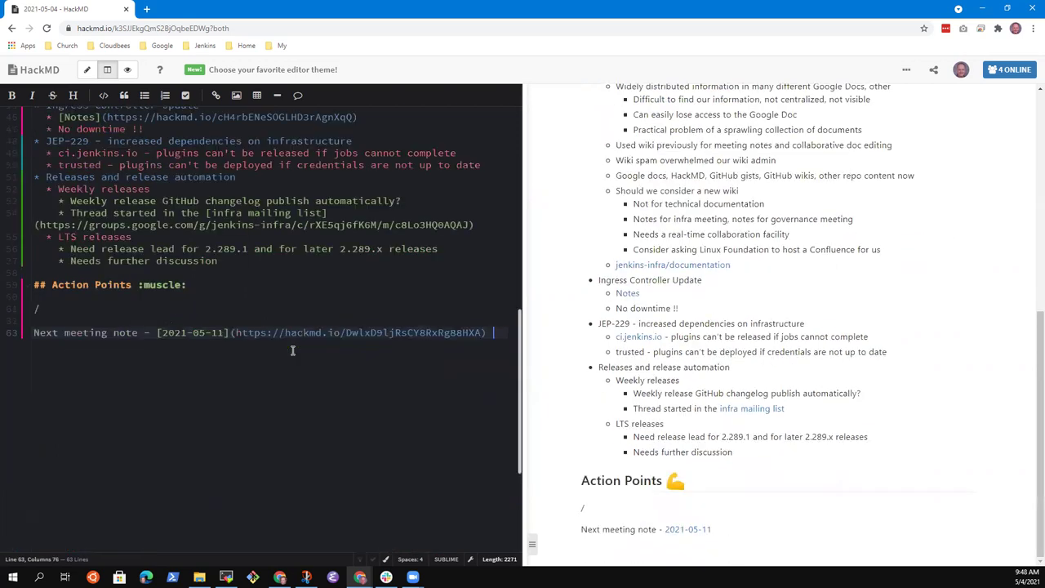
key("ctrl+Home")
key("Down")
key("Page_Down")
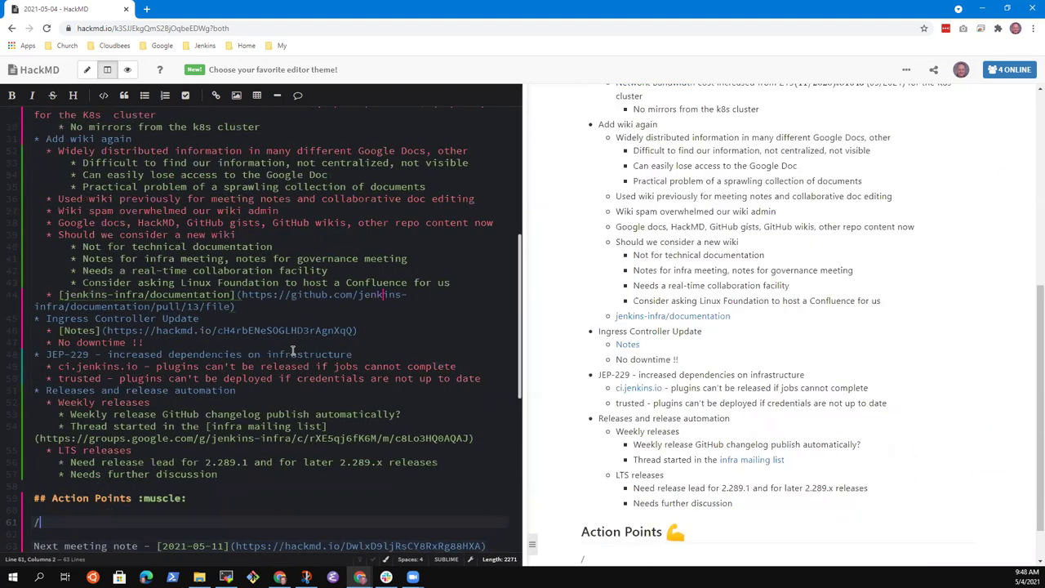
key("Down")
key("Down")
key("Down")
key("Down")
key("Down")
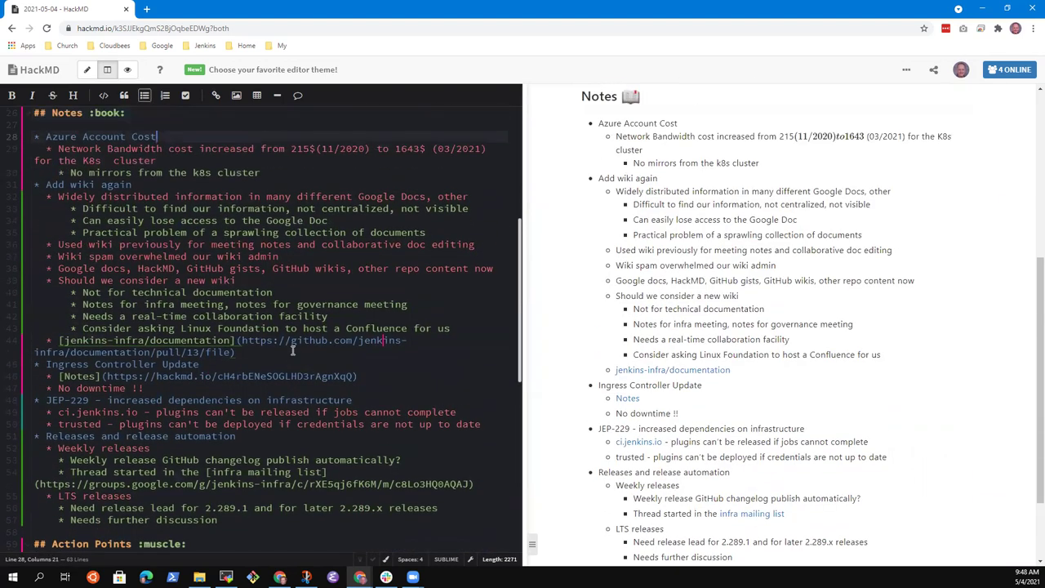
key("End")
type("docs")
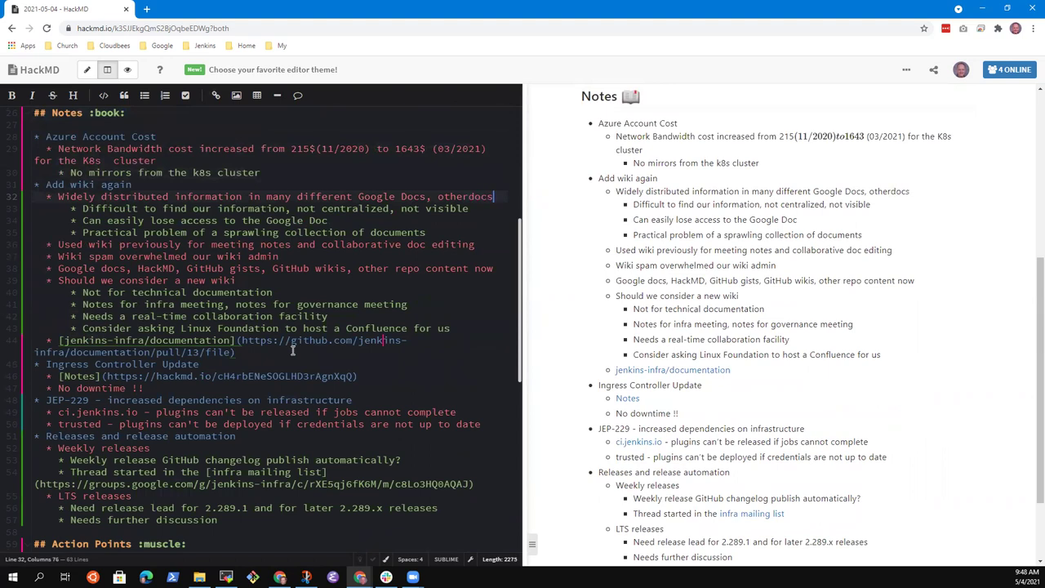
key("Left")
key("Left")
key("Left")
key("Left")
Add the nested item "Heavy dependence on Google Docs and other as a free service" below the sprawling collection item
key("Down")
key("Down")
key("Down")
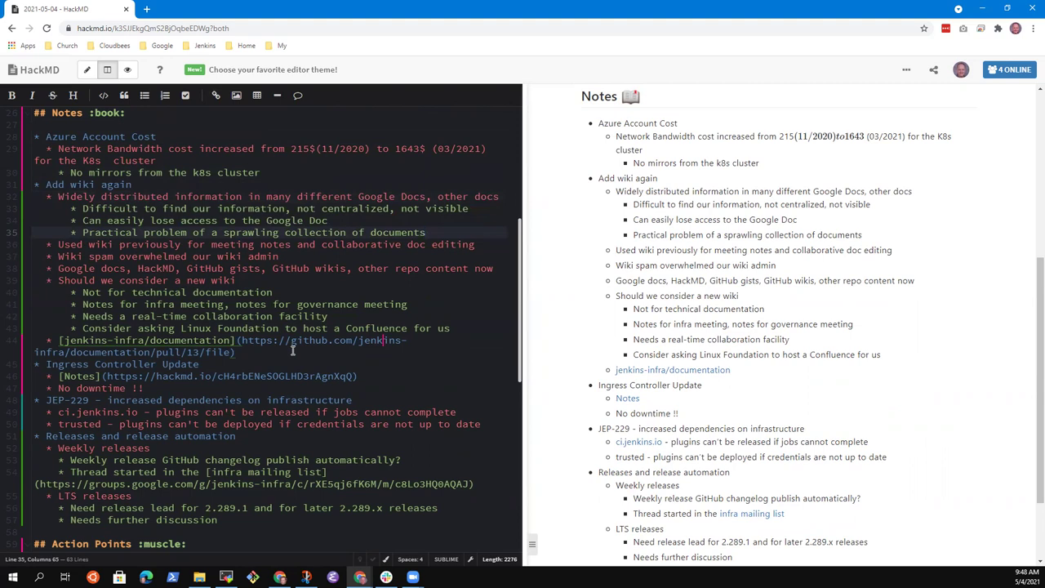
key("Return")
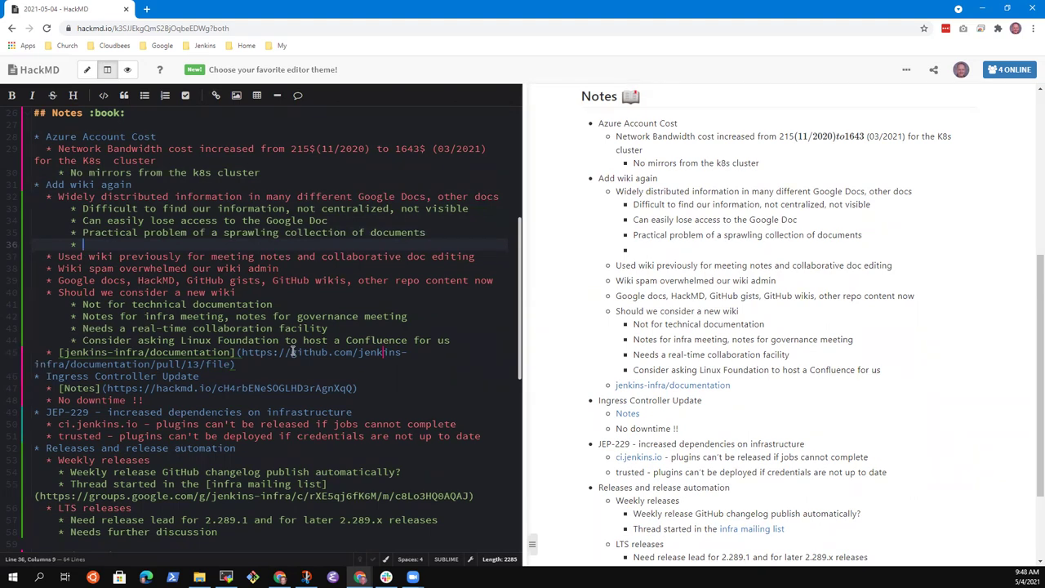
type("Heavy depend")
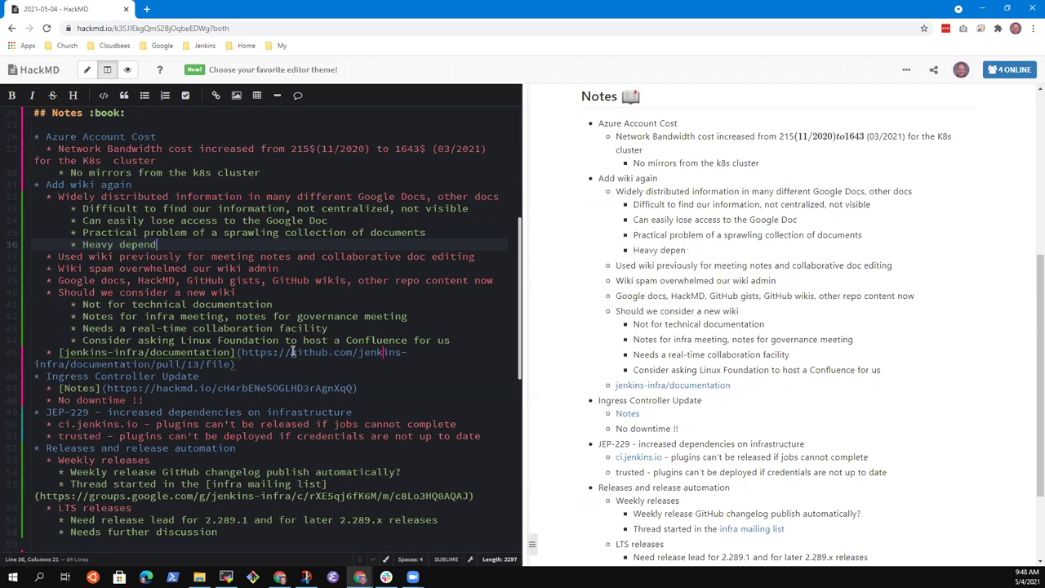
type("ence on ")
type("Google Docs")
type(" a")
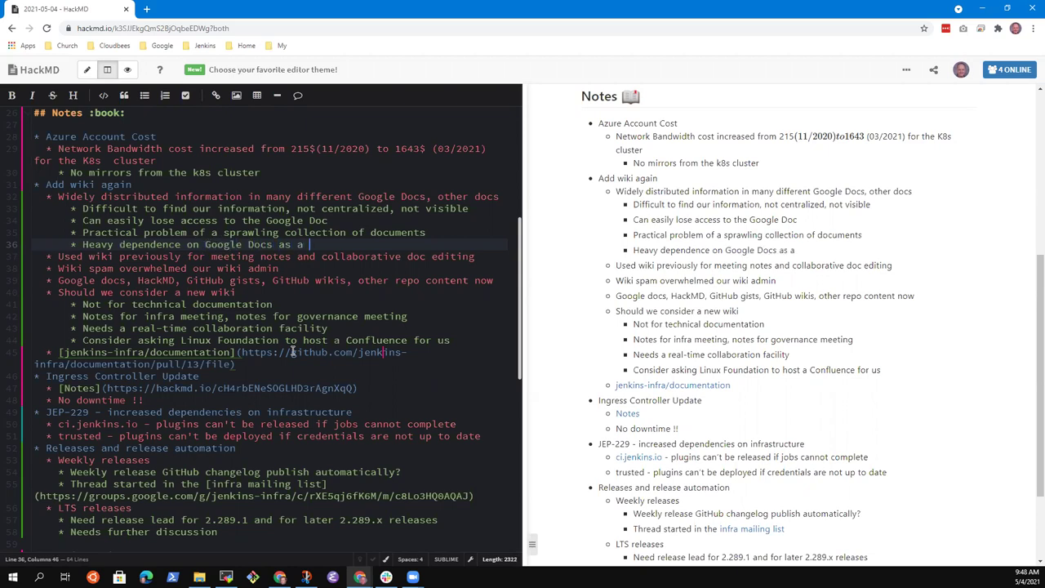
type("nd other as a free sre")
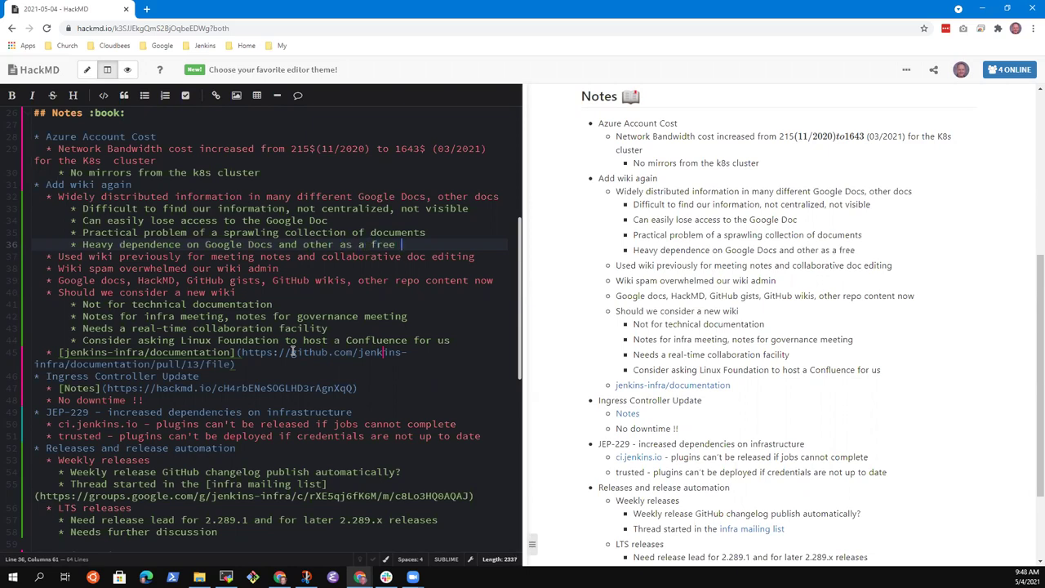
key("BackSpace")
key("BackSpace")
type("ervice")
Correct "other" to "others" in the nested item about heavy dependence on Google Docs
key("ctrl+Left")
key("ctrl+Left")
key("ctrl+Left")
type("s")
key("End")
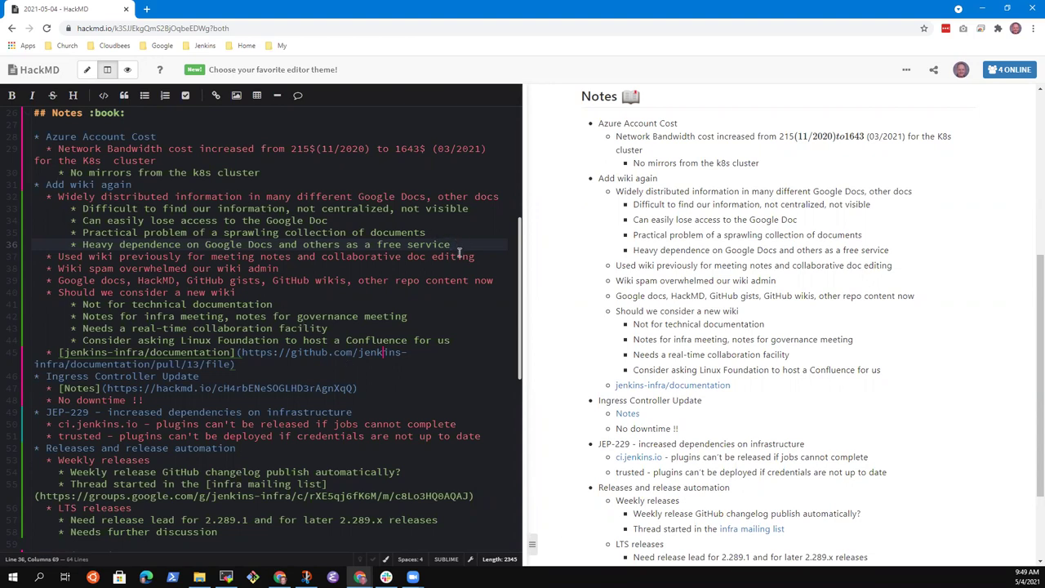
Add a question mark to the end of the "Should we consider a new wiki" item
key("Down")
key("Down")
key("Down")
key("Down")
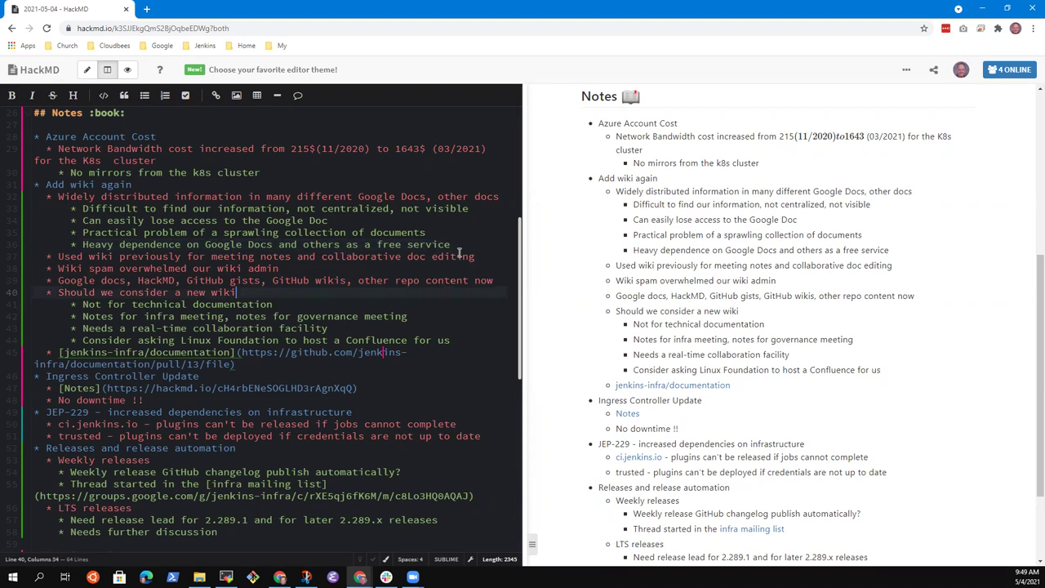
type("?")
Reword the real-time collaboration item to "Needs a real-time collaboration edit facility"
key("Down")
key("Down")
key("Down")
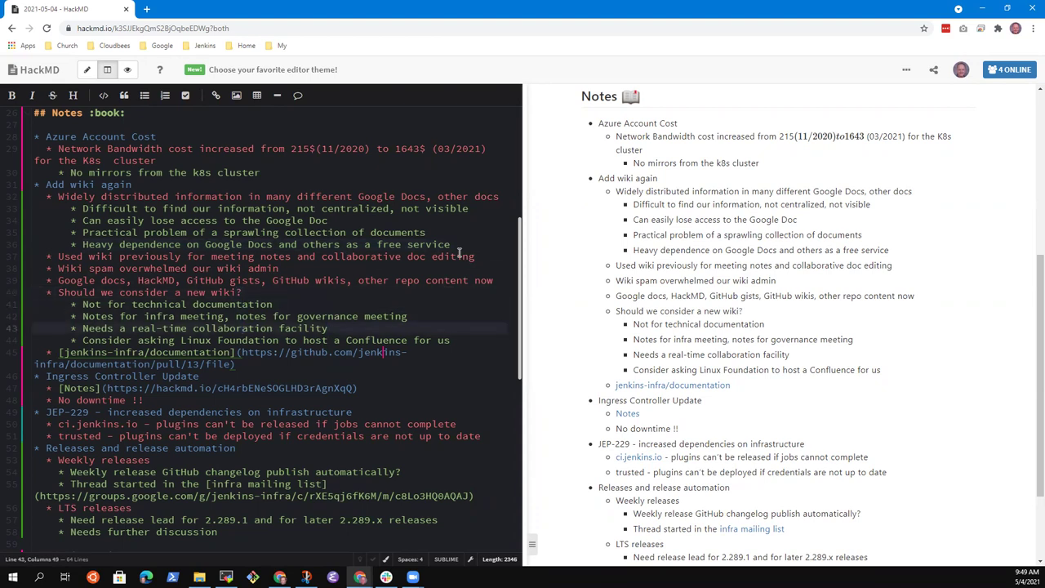
key("ctrl+shift+Left")
type("edit facility")
Start the nested item "Permission management automation a cha" below the item about asking Linux Foundation to host a Confluence
key("Down")
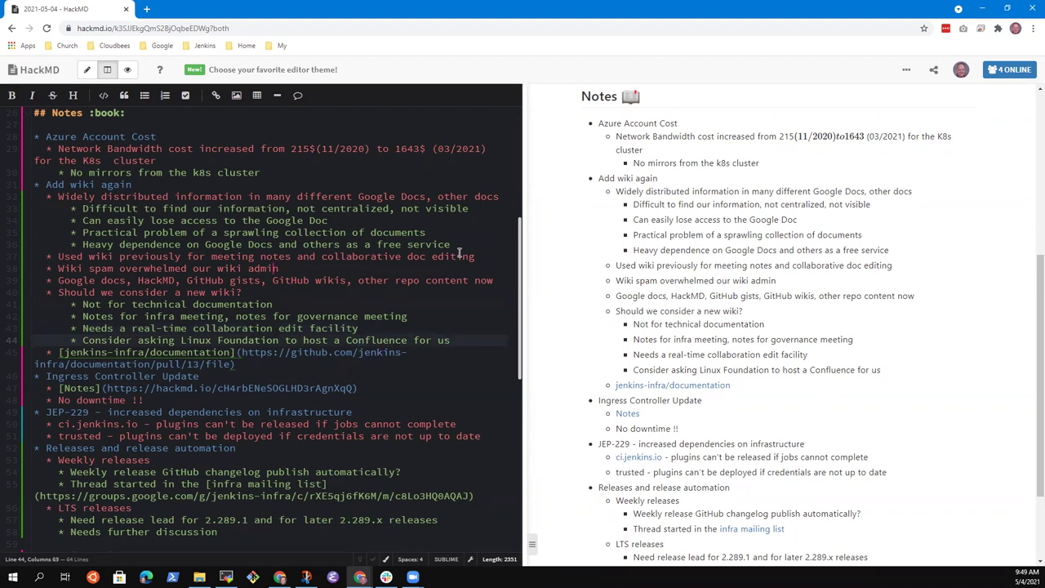
key("Return")
type("Permission")
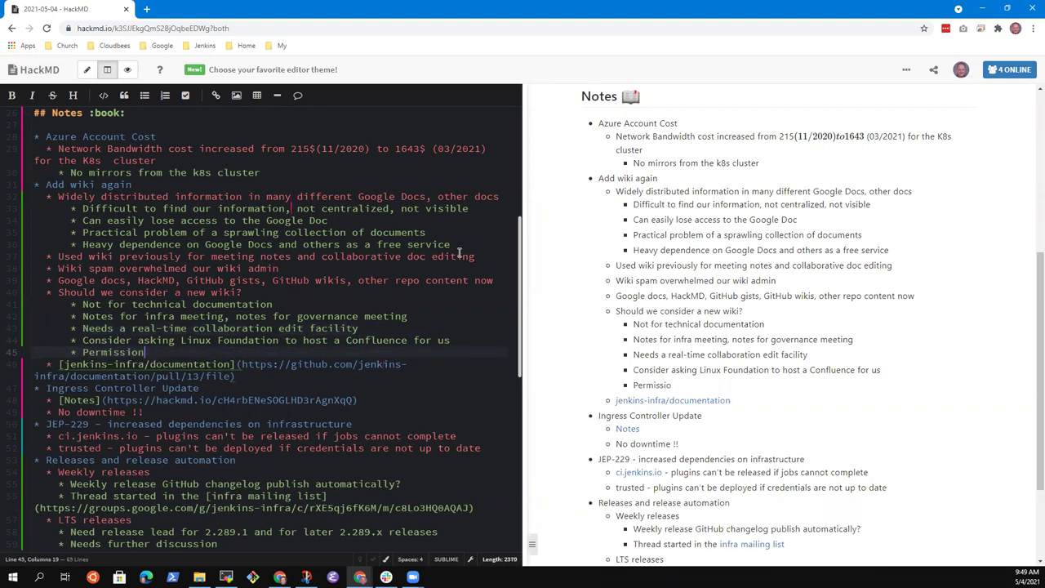
type(" managee")
key("BackSpace")
type("ment ")
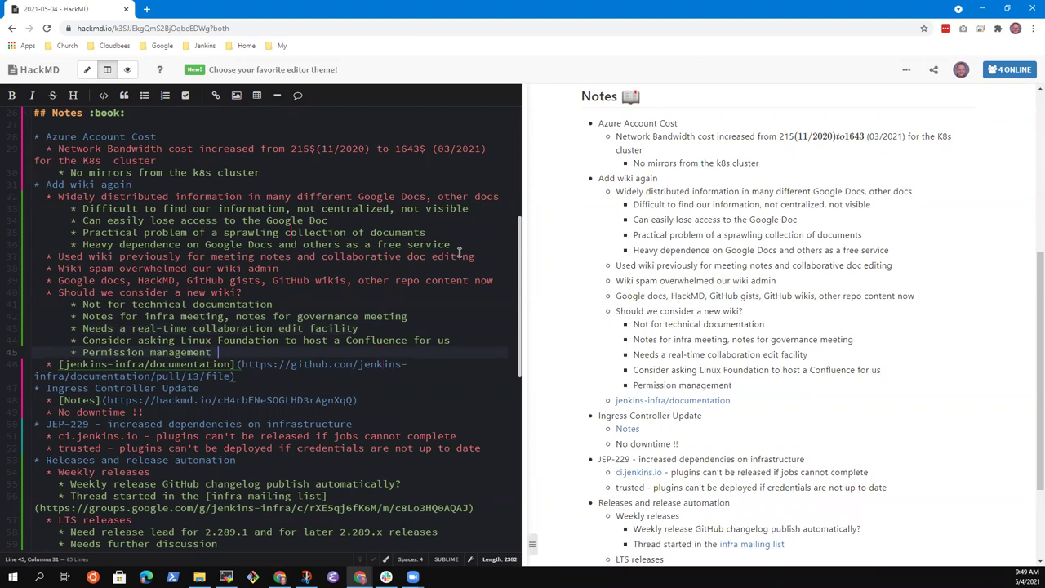
type("automation a ")
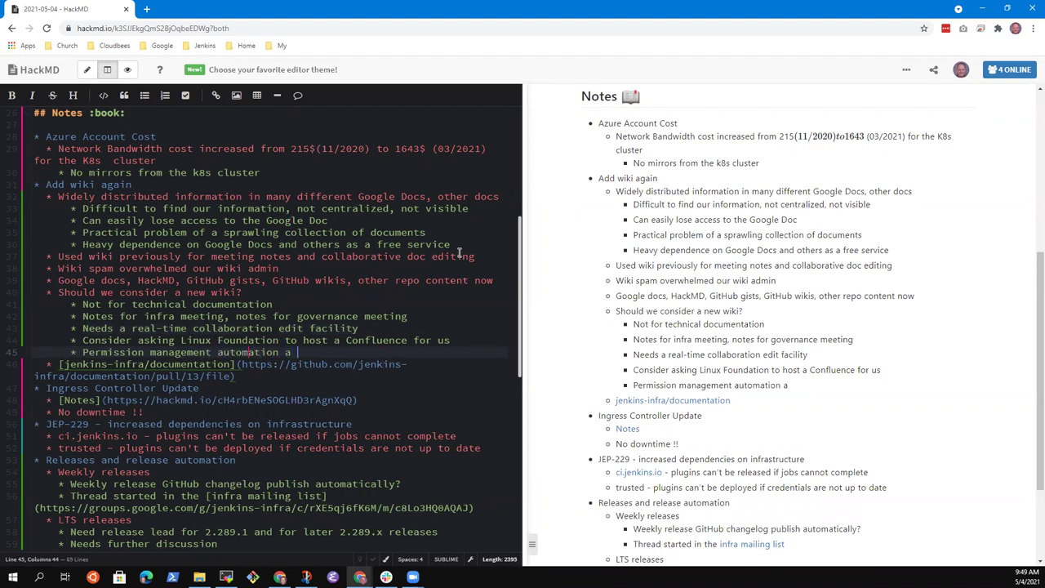
type("cha")
Insert the higher-level item "Confluence backed by Jenkins LDAP?" above the permission management item
key("Up")
key("End")
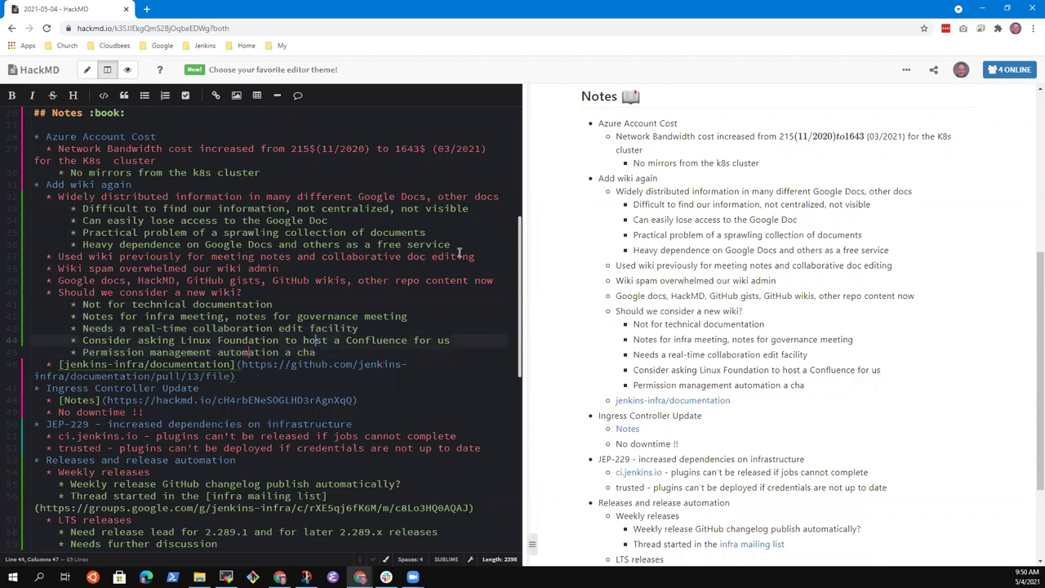
key("shift+Tab")
type("Confluence")
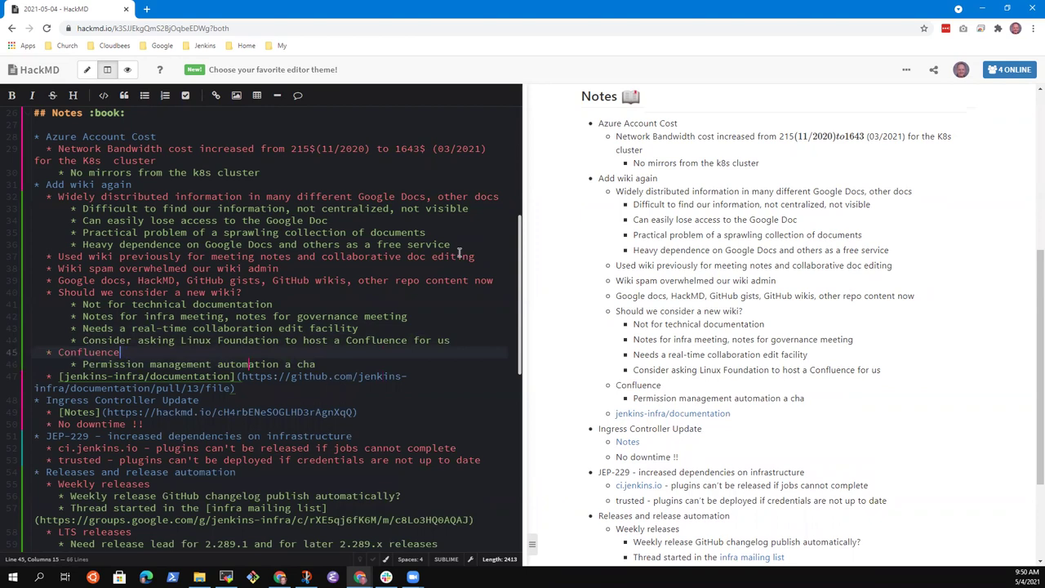
type("backed by Jenkin")
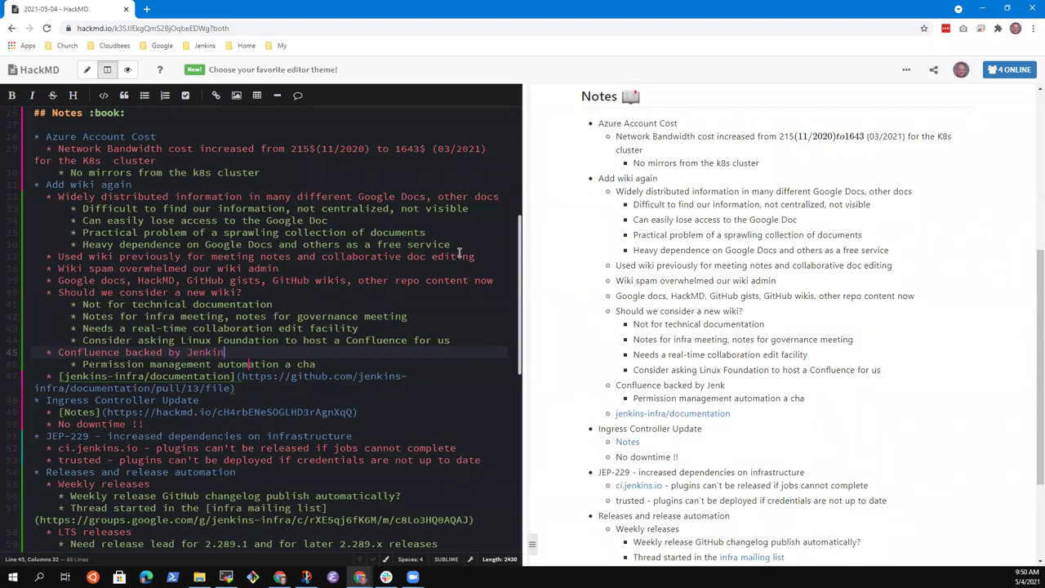
type("s LDAP?")
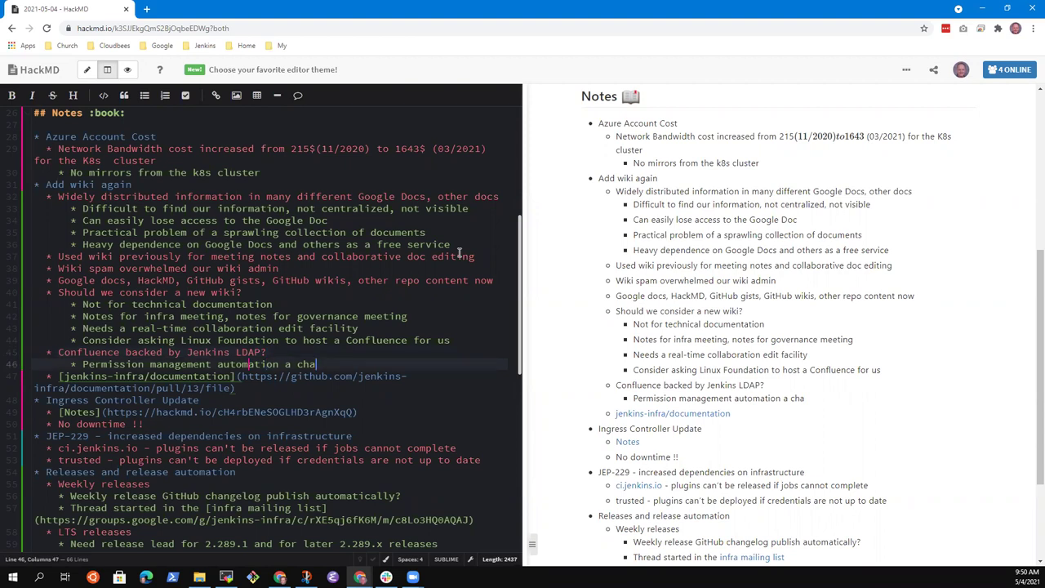
Reword the nested permission item to "Permission management automation to block edits from anyone"
key("ctrl+BackSpace")
key("ctrl+BackSpace")
key("ctrl+BackSpace")
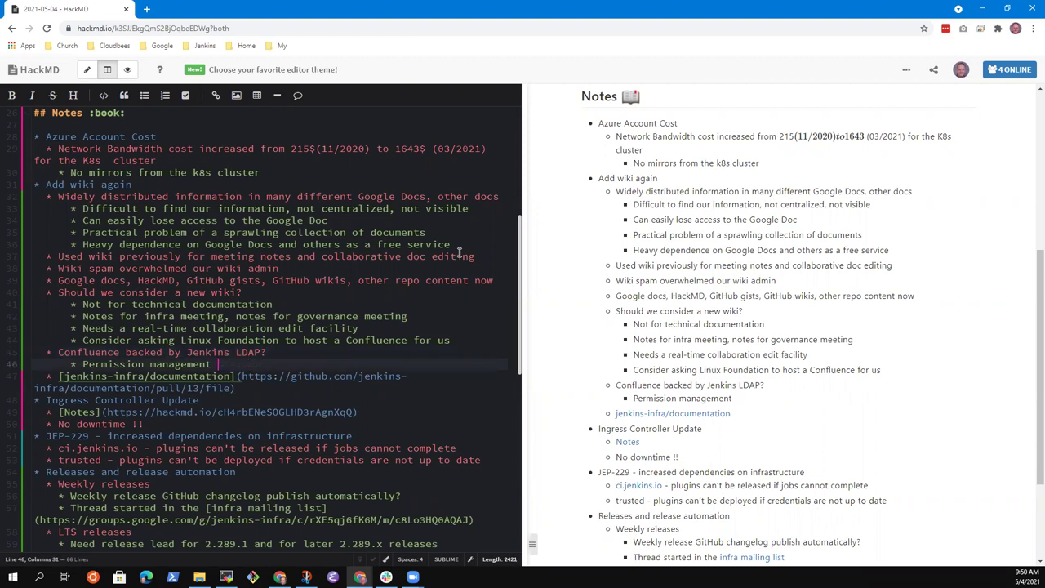
type("automation to block ")
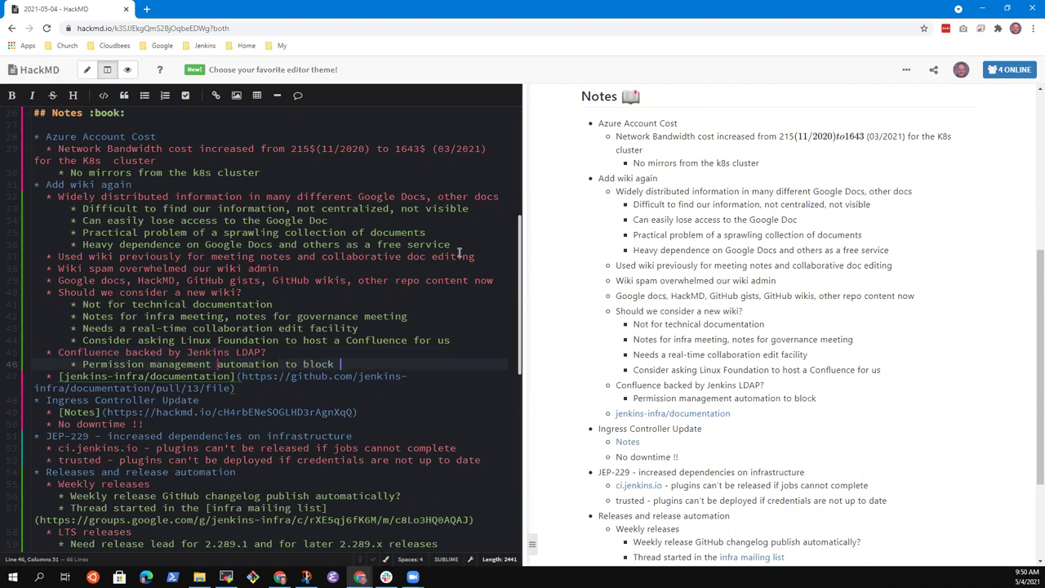
type("edits from anyoni")
key("BackSpace")
type("e")
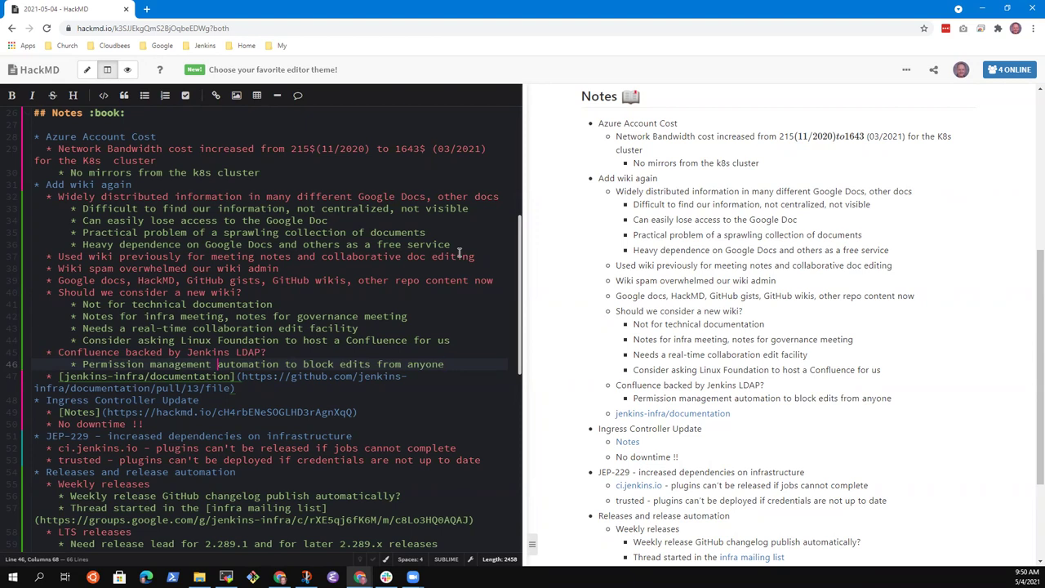
Replace the ending of the permission item after "automation" with ", maintainers only (RPU)"
key("BackSpace")
key("BackSpace")
key("BackSpace")
key("BackSpace")
key("BackSpace")
key("BackSpace")
key("BackSpace")
key("BackSpace")
key("BackSpace")
key("BackSpace")
key("BackSpace")
key("BackSpace")
key("BackSpace")
key("BackSpace")
key("BackSpace")
key("BackSpace")
key("BackSpace")
key("BackSpace")
key("BackSpace")
key("BackSpace")
type(", maint")
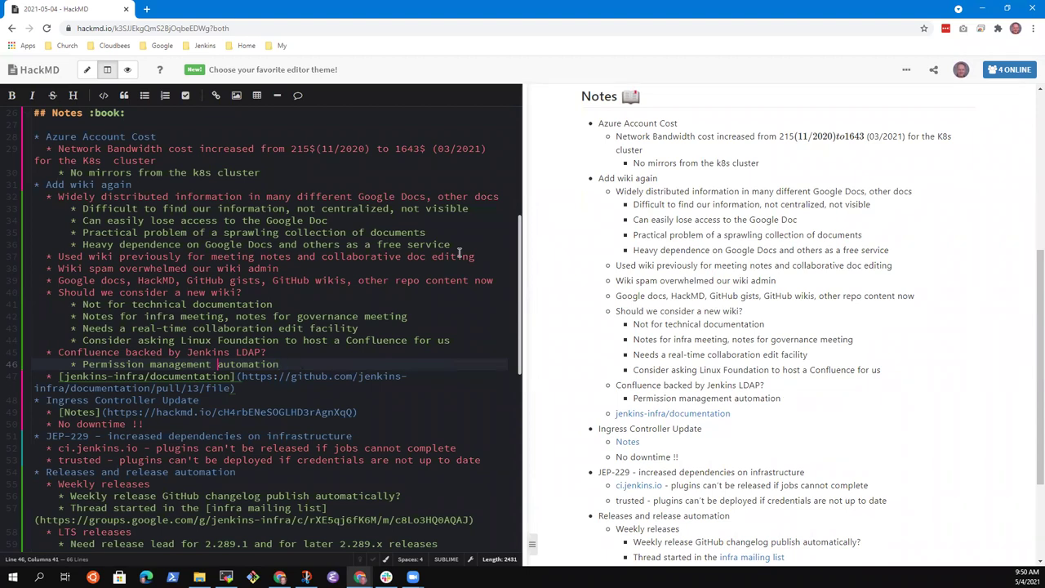
type("ainers only")
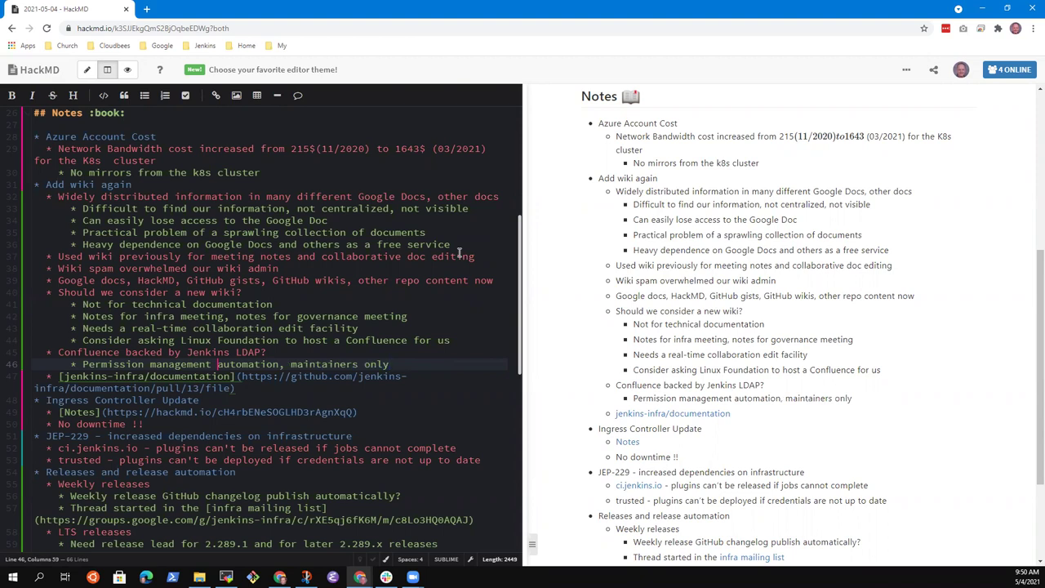
type(" (RPU)")
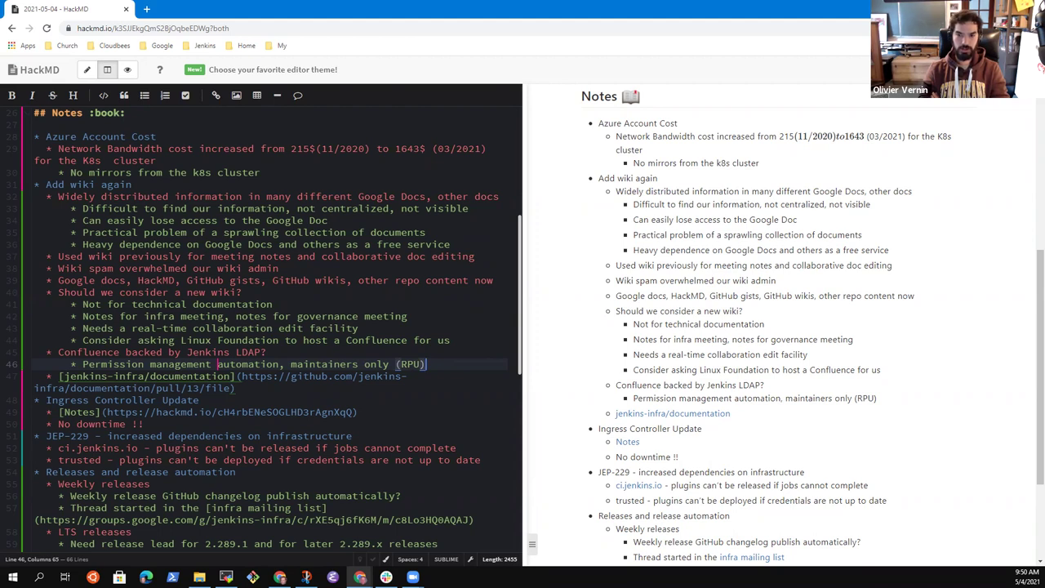
Add the item "Self-hosted copy of Etherpad" below the permission management item, at the level of the Confluence item
left_click(452, 340)
key("Home")
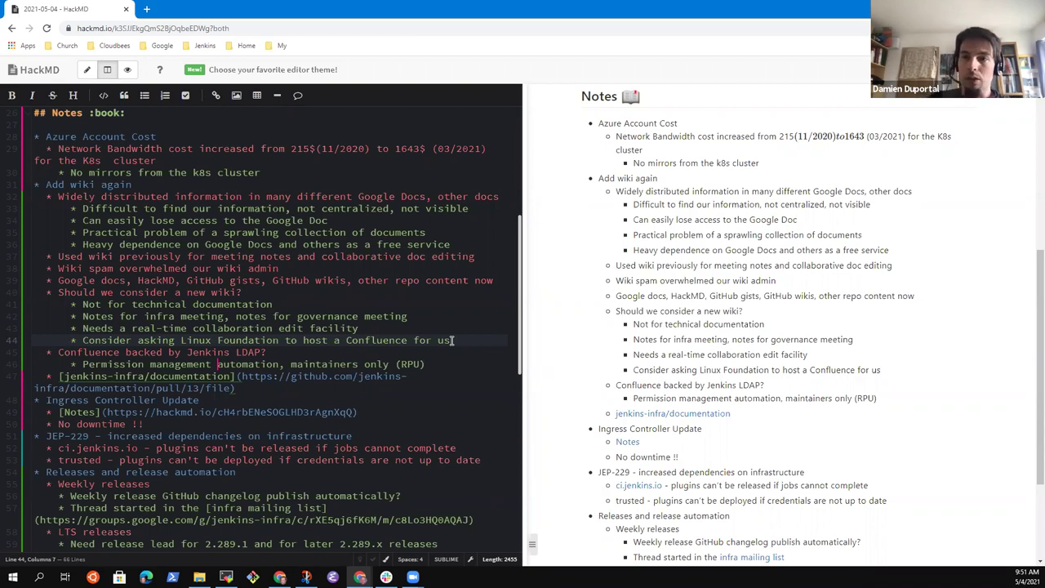
key("Down")
key("Down")
key("End")
key("Return")
key("shift+Tab")
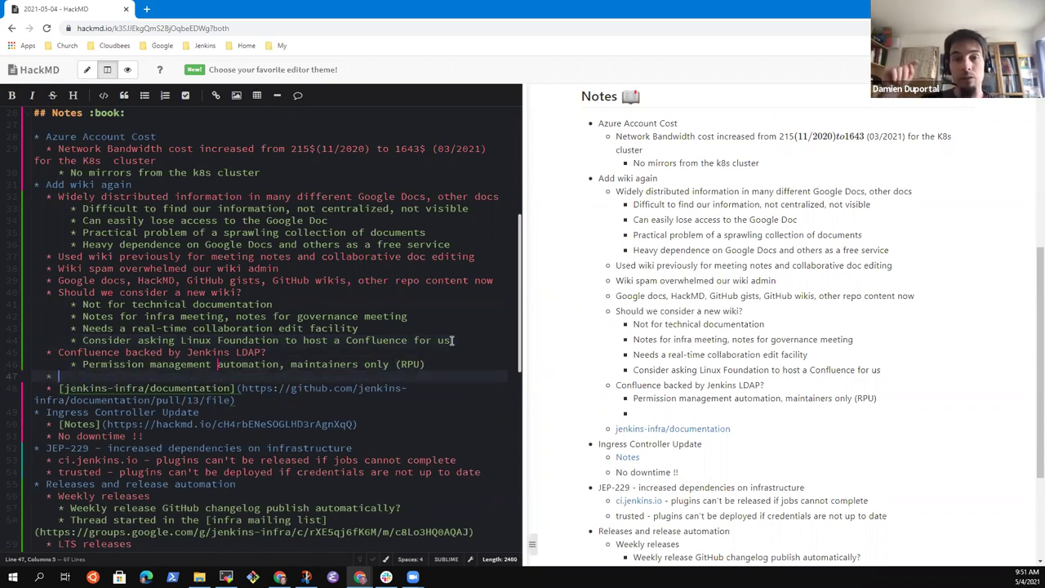
type("Self-hoste")
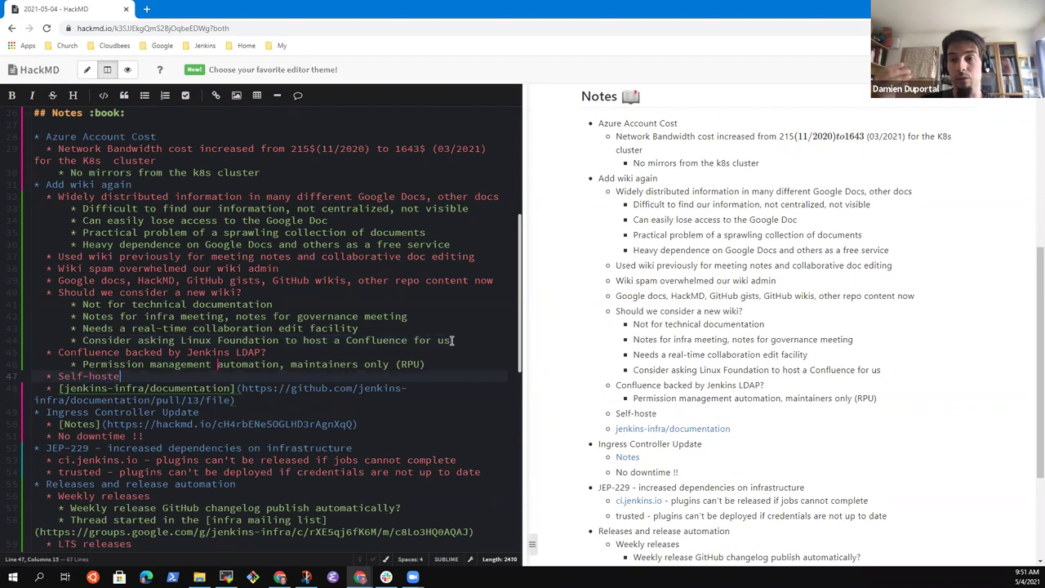
type("d copy of ")
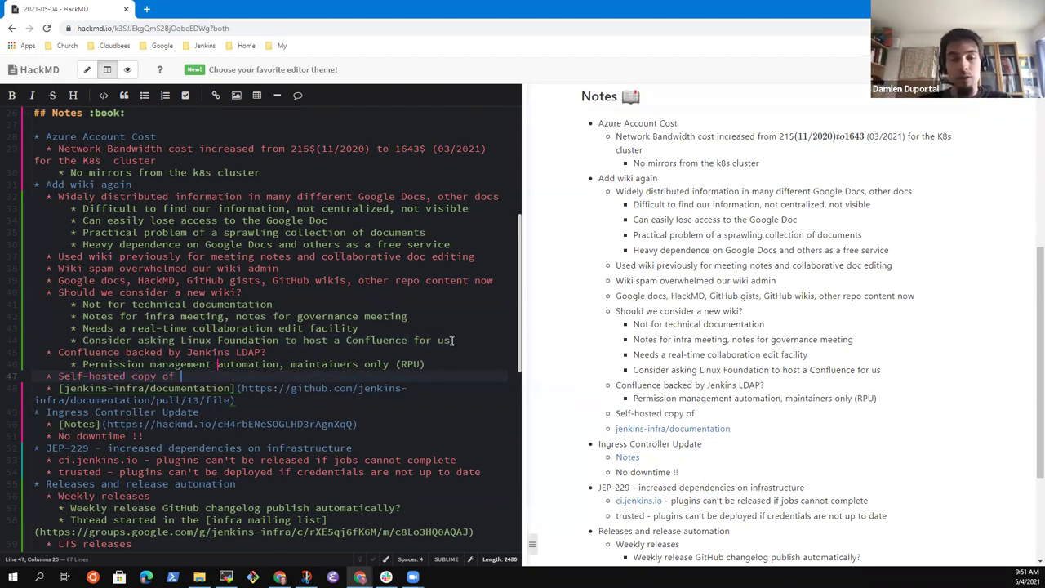
type("Etherpad")
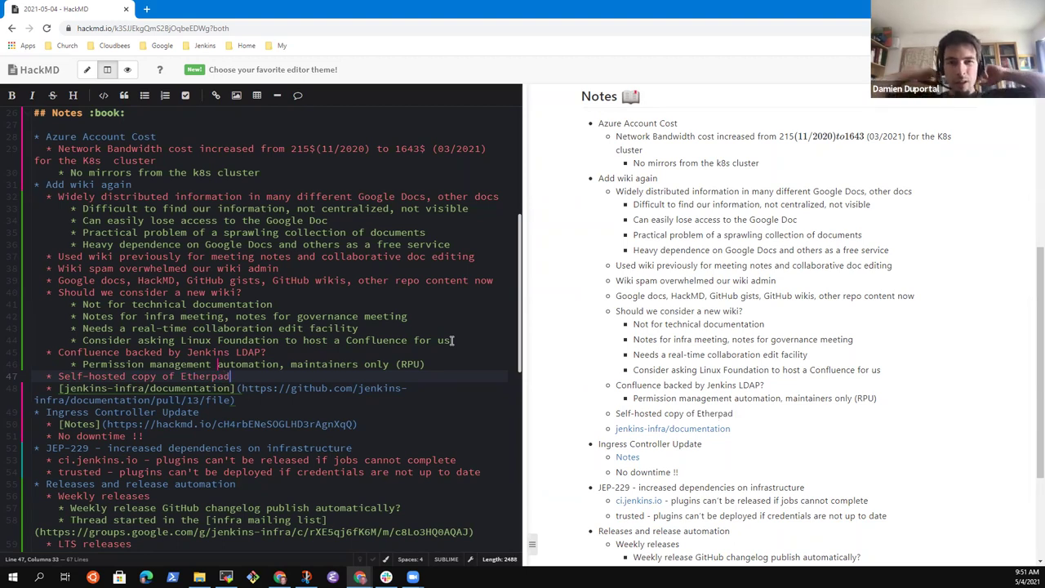
Add the item "HackMD as a shared editor with" below the Etherpad item at the same level
key("Return")
key("Tab")
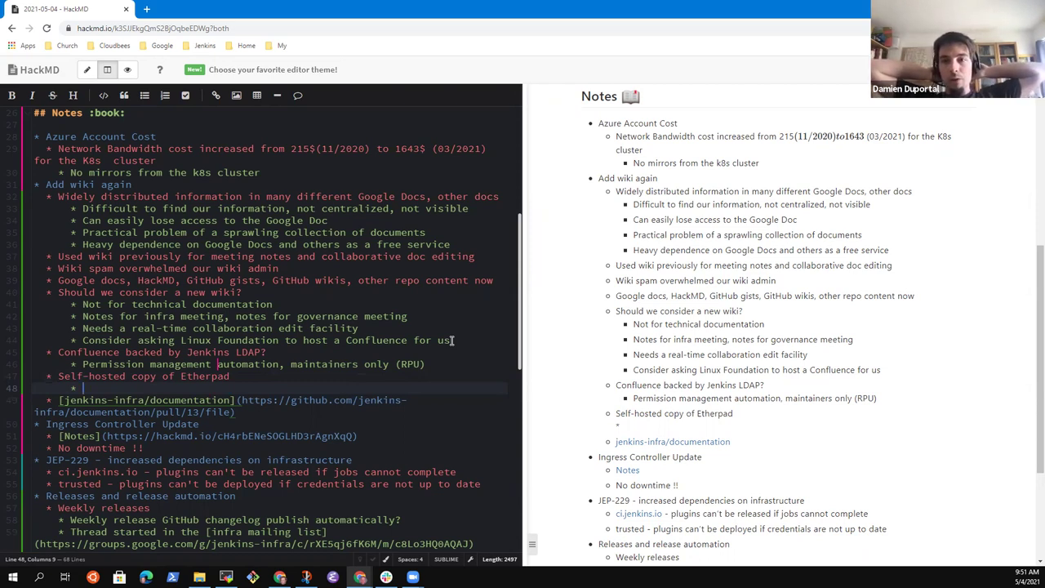
key("shift+Tab")
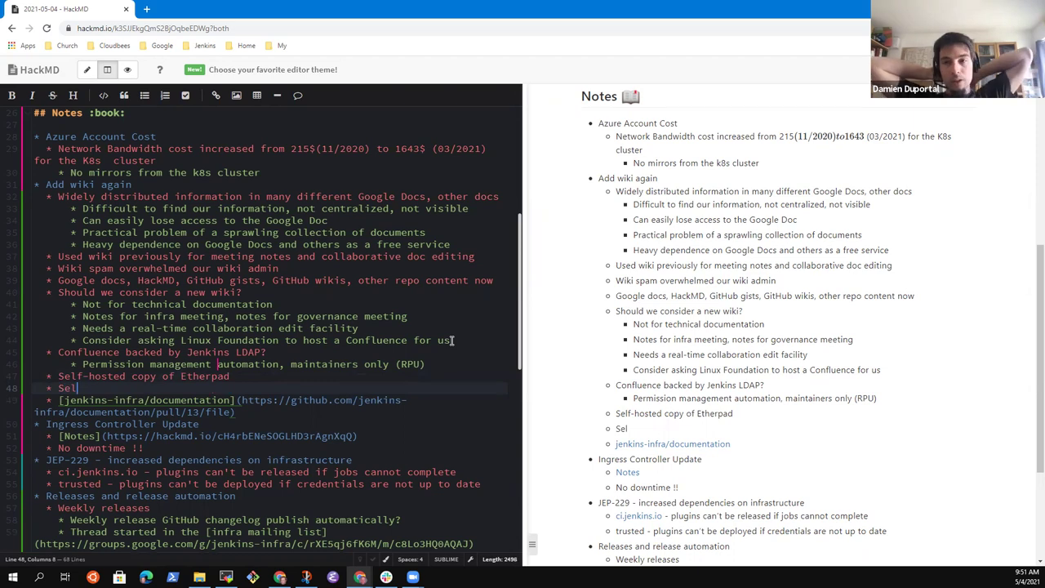
type("HackMD")
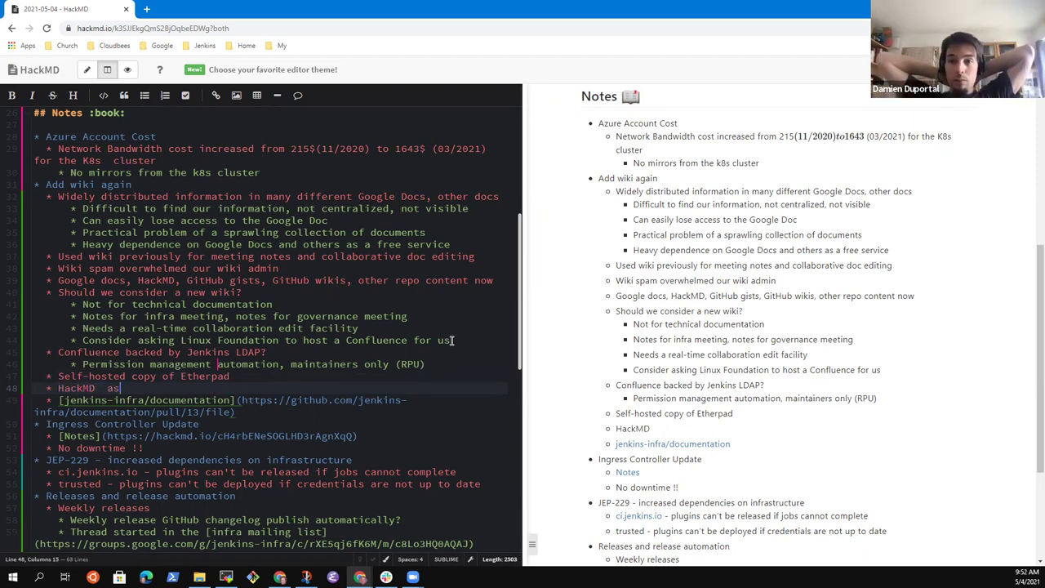
type(" a")
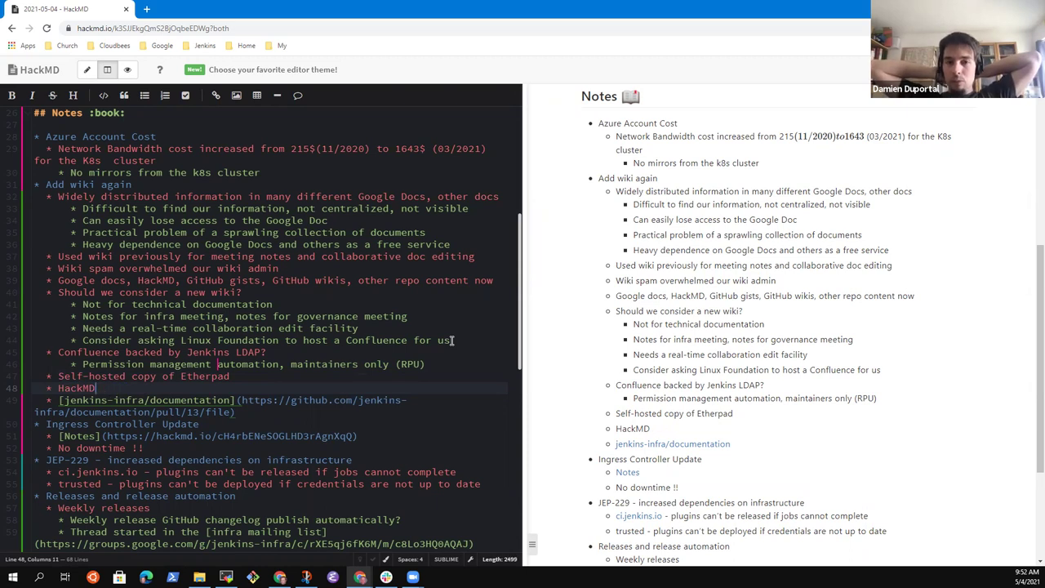
type("s a shared editor")
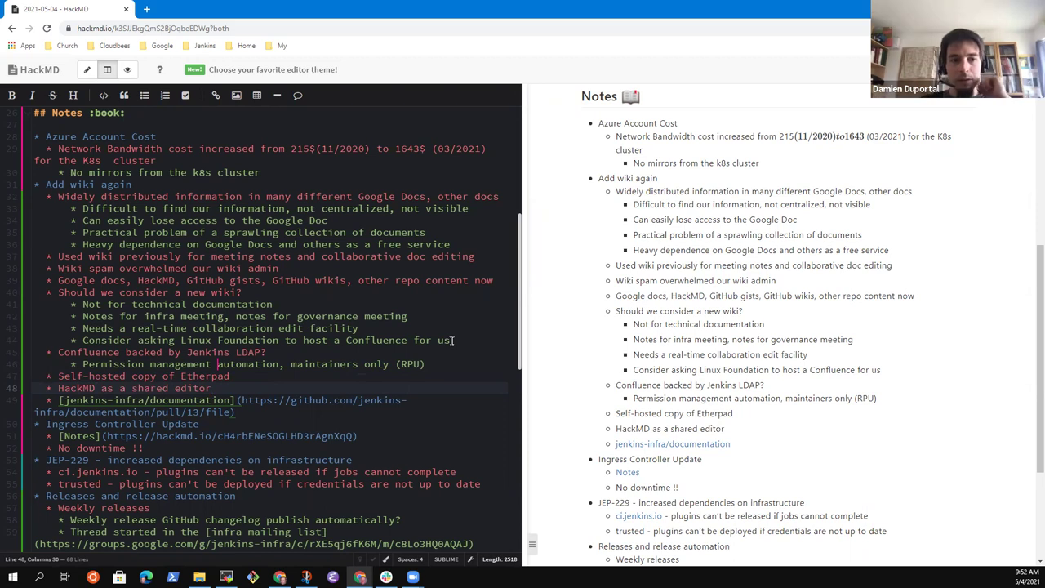
type(" with")
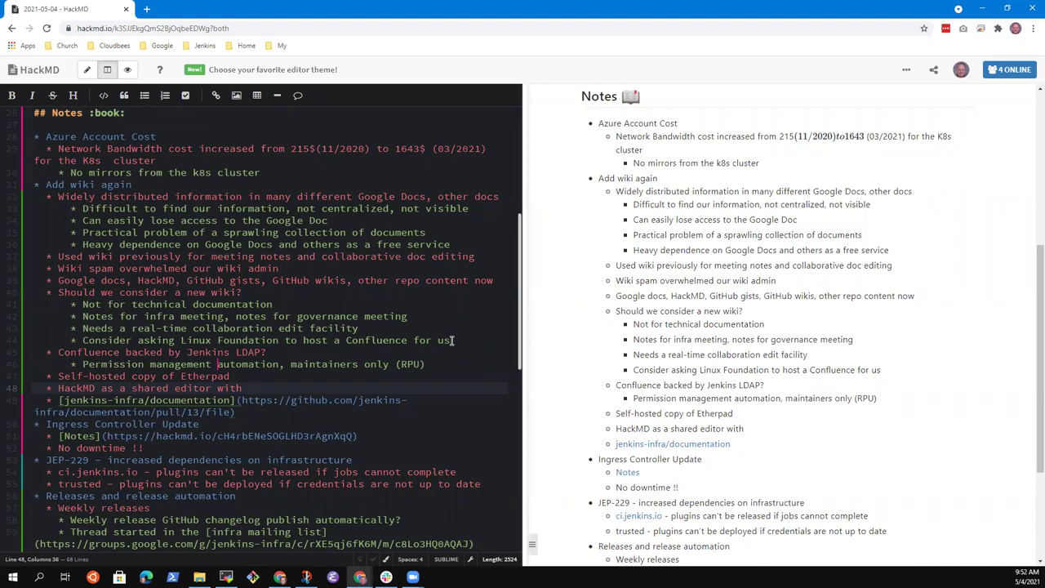
Rewrite the November 2020 amount in the Azure network bandwidth item as "$215 " with the dollar sign in front and a space before the date
key("Up")
key("Up")
key("Up")
key("Up")
key("Up")
key("Up")
key("Up")
key("Up")
key("Up")
key("Up")
key("Up")
key("Up")
key("Up")
key("Up")
key("Up")
key("Up")
key("Up")
key("Up")
key("Up")
key("Up")
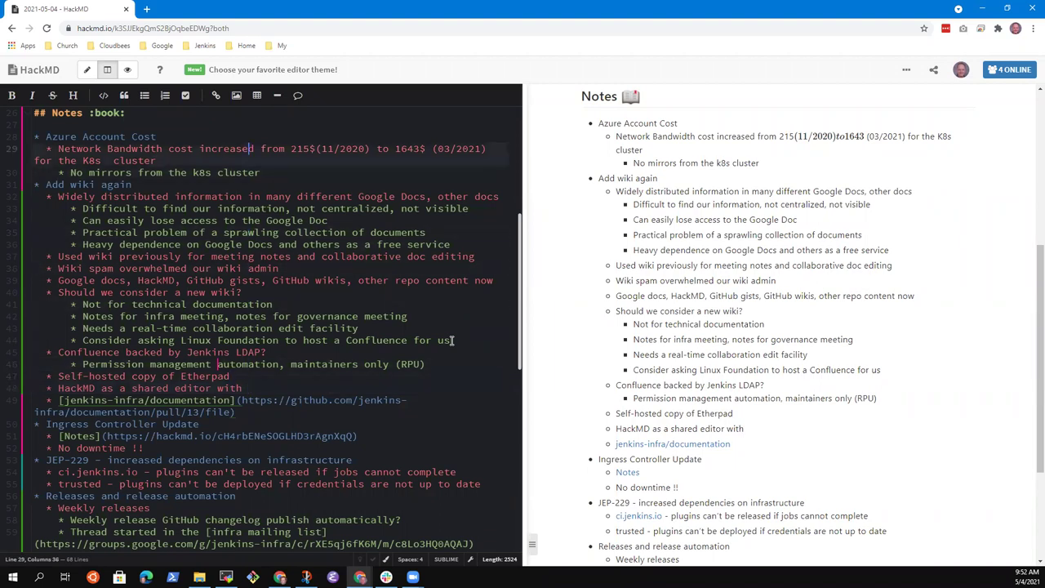
key("Right")
key("Right")
key("Right")
key("Right")
key("Right")
key("Right")
key("Right")
key("Right")
key("Right")
key("Right")
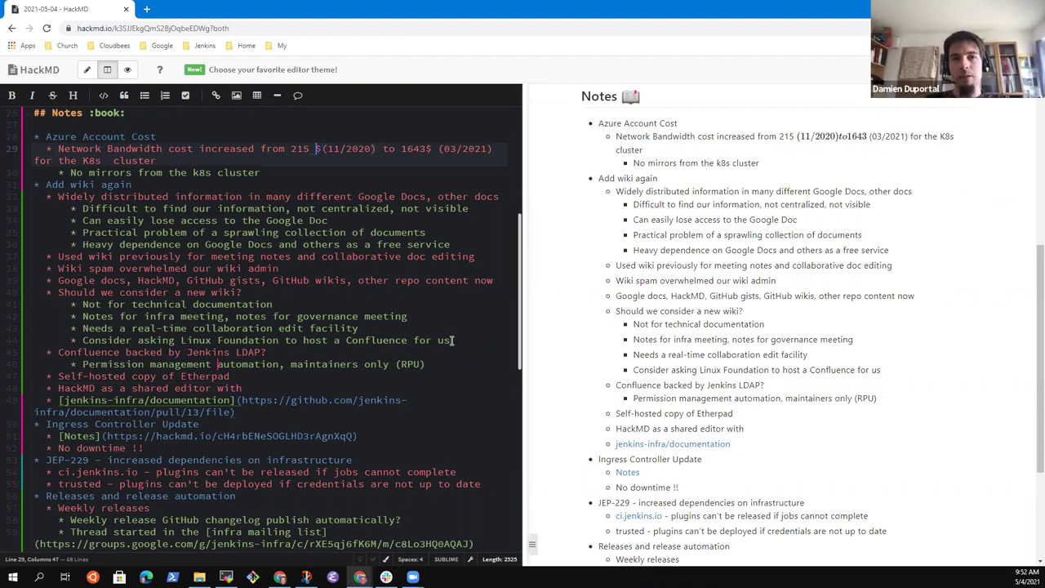
type("$")
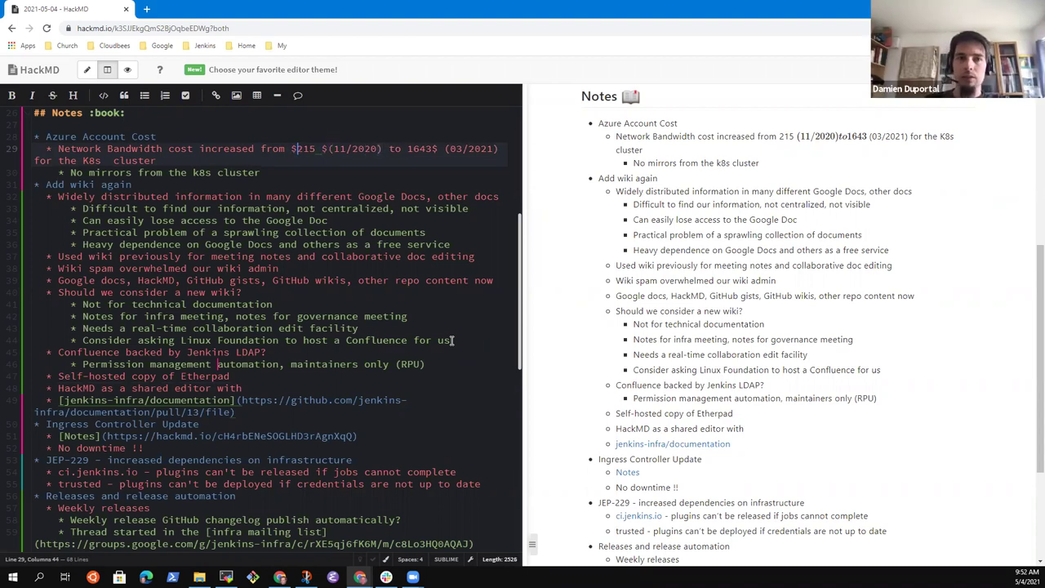
key("Right")
key("Right")
key("Delete")
Move the dollar sign in front of the March 2021 amount in the bandwidth item so it reads "$1643"
key("Right")
key("Right")
key("Right")
key("Right")
key("Right")
key("Right")
key("Right")
key("Right")
key("Right")
key("Right")
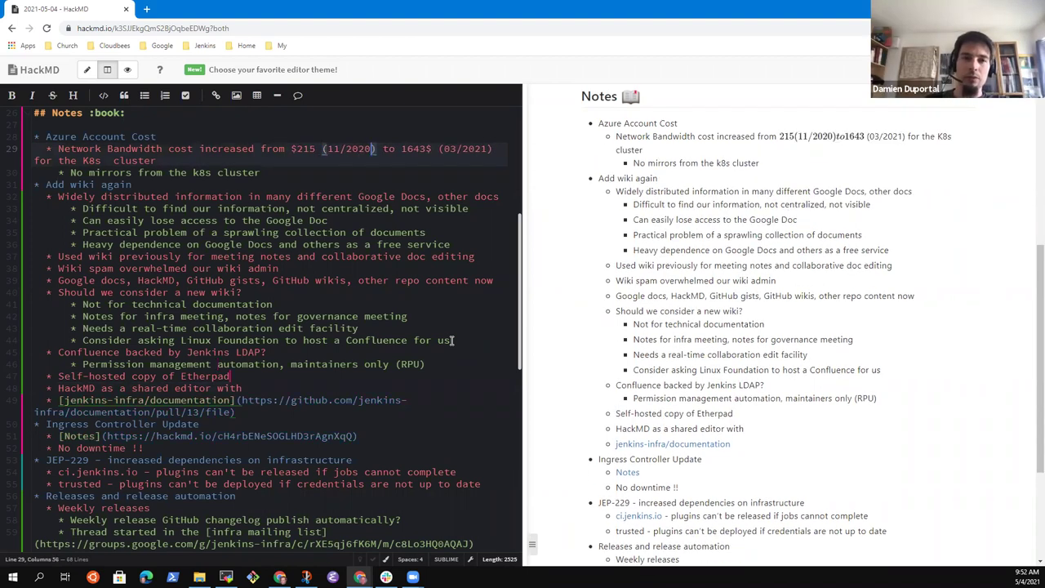
key("Right")
key("Right")
key("Right")
key("Right")
key("Right")
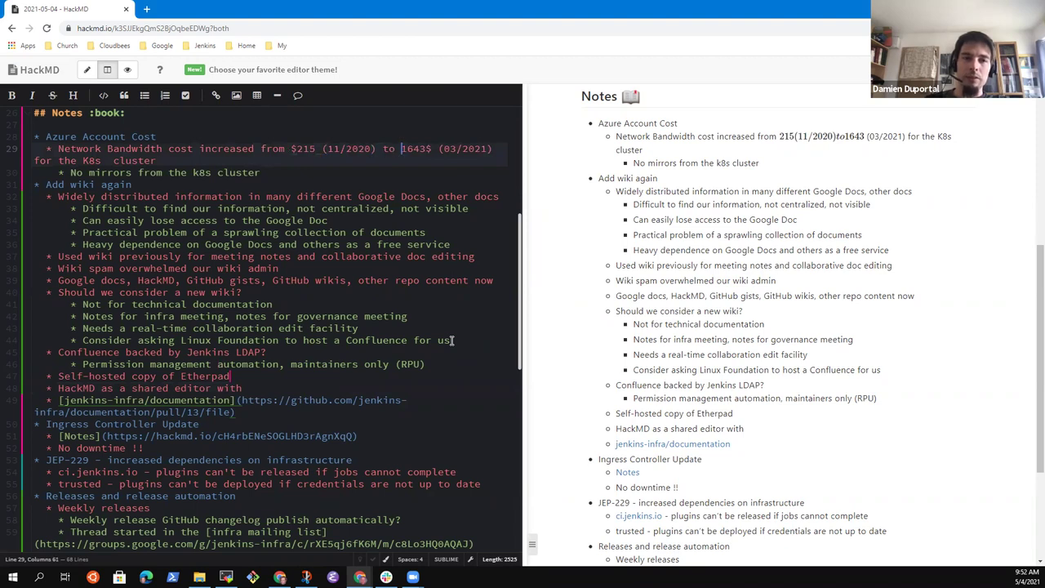
type("$")
key("Right")
key("Right")
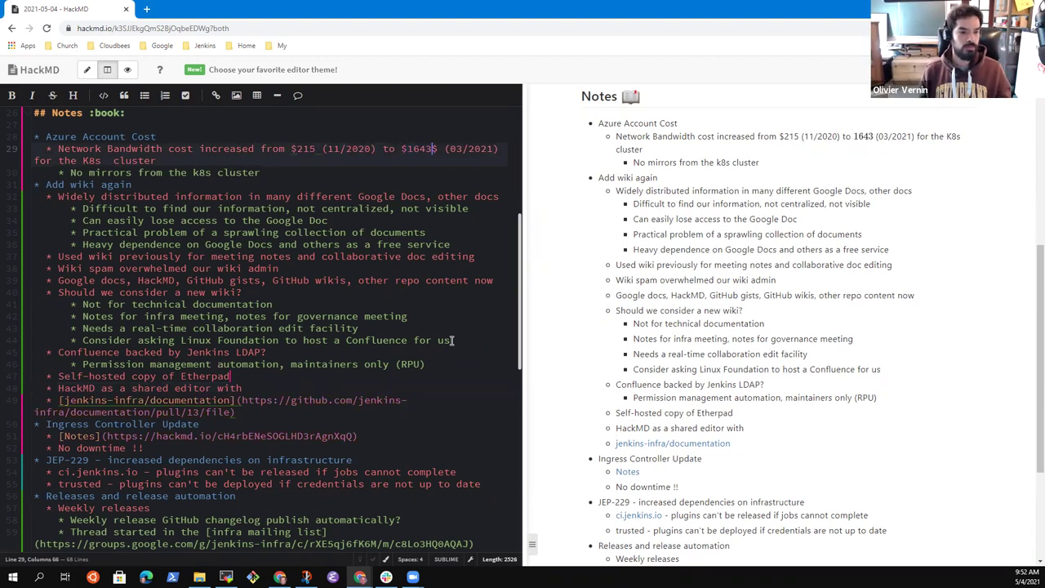
key("Delete")
Escape the dollar signs of both amounts in the bandwidth item with backslashes, as "\$215" and "\$1643"
key("Left")
key("Left")
key("Left")
key("Left")
key("Left")
key("Left")
key("Left")
key("Left")
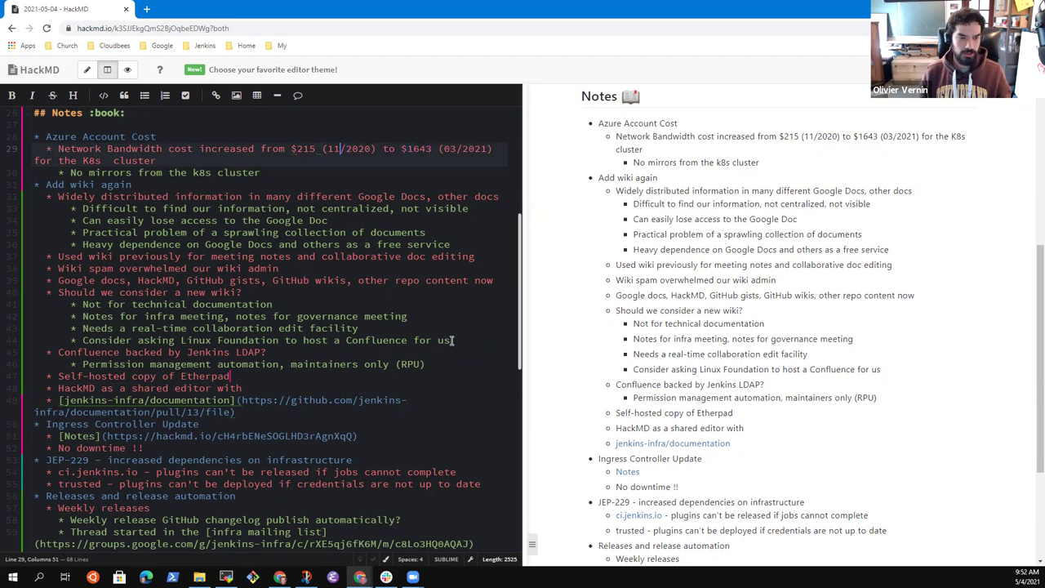
key("Left")
key("Left")
key("Left")
key("Left")
key("Left")
key("Left")
key("Left")
key("Left")
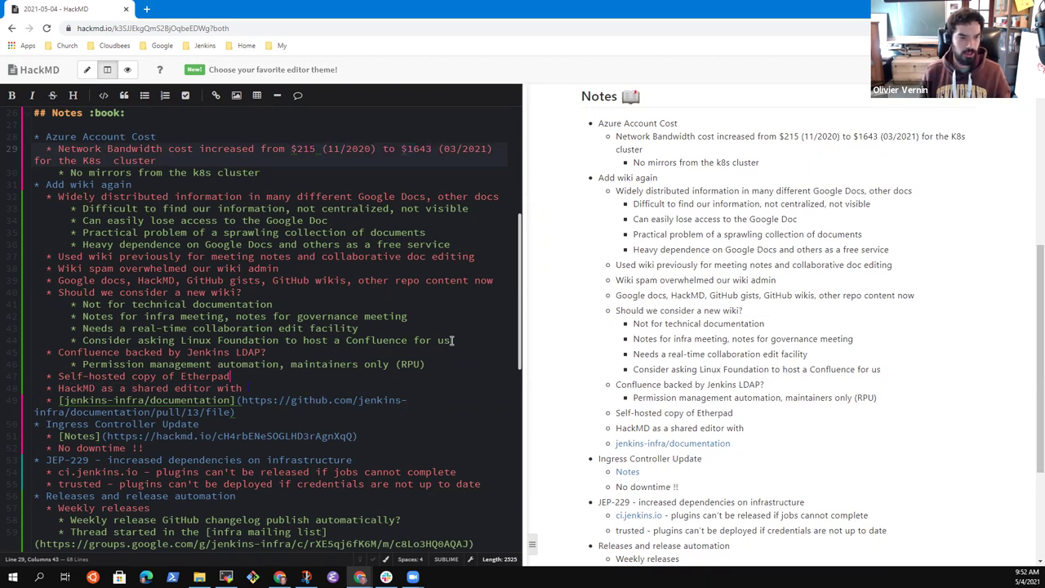
type("\\")
key("Right")
key("Right")
key("Right")
key("Right")
key("Right")
key("Right")
key("Right")
key("Right")
key("Right")
key("Right")
key("Right")
key("Right")
key("Right")
key("Right")
key("Right")
key("Right")
key("Right")
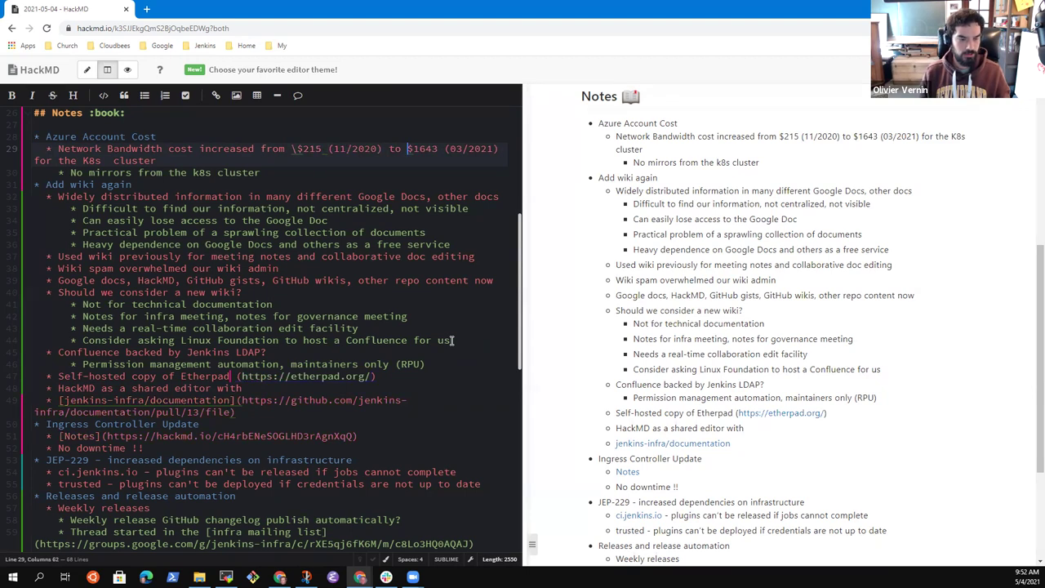
type("\\")
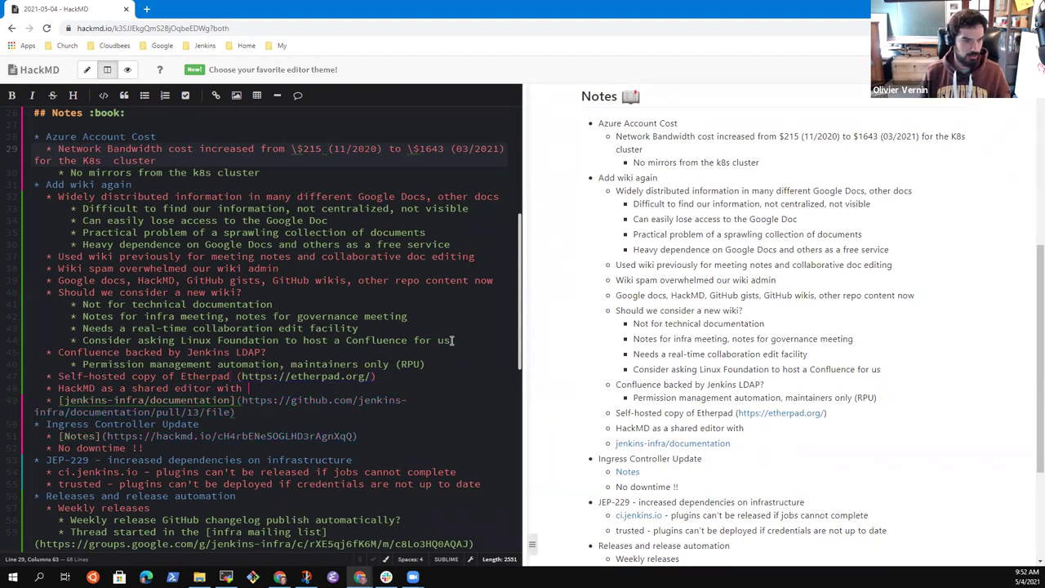
Remove the trailing "with" from the HackMD item under the wiki topic, leaving "HackMD as a shared editor"
key("Down")
key("Down")
key("Down")
key("Down")
key("Down")
key("Down")
key("Down")
key("Down")
key("Down")
key("Down")
key("Down")
key("Down")
key("Down")
key("Down")
key("Down")
key("Down")
key("Down")
key("Down")
key("Down")
key("Down")
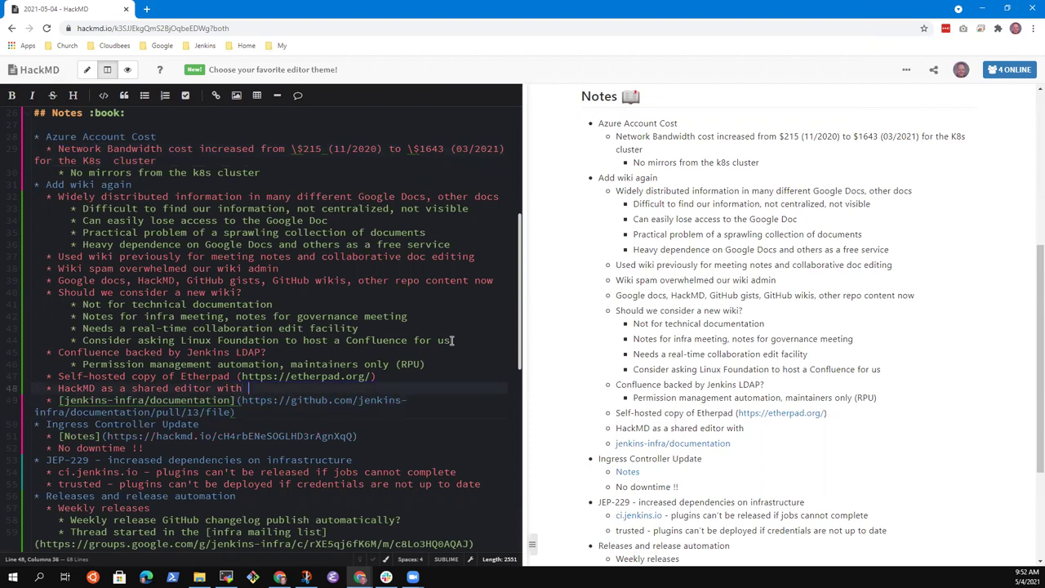
key("BackSpace")
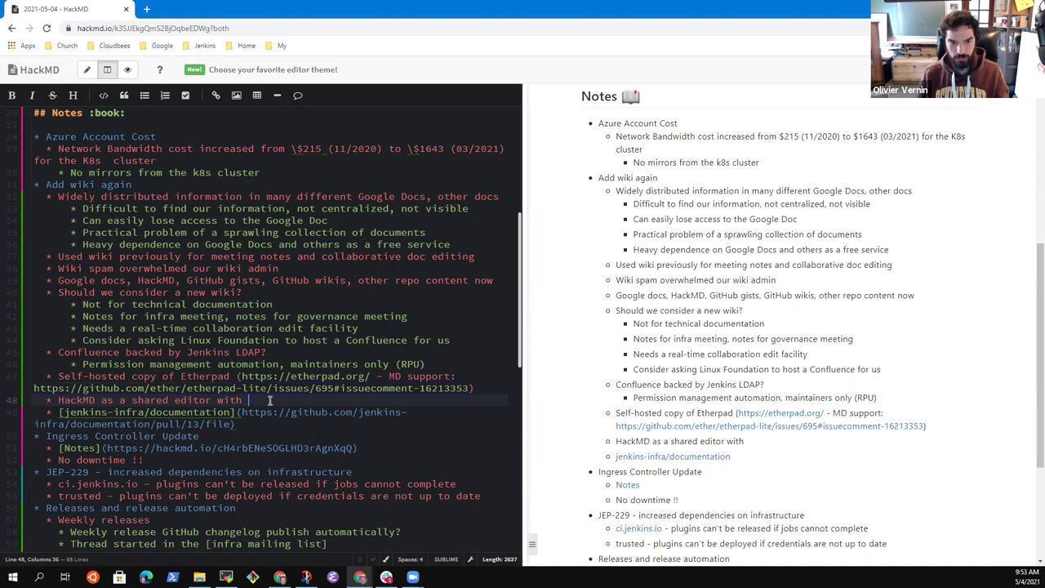
key("BackSpace")
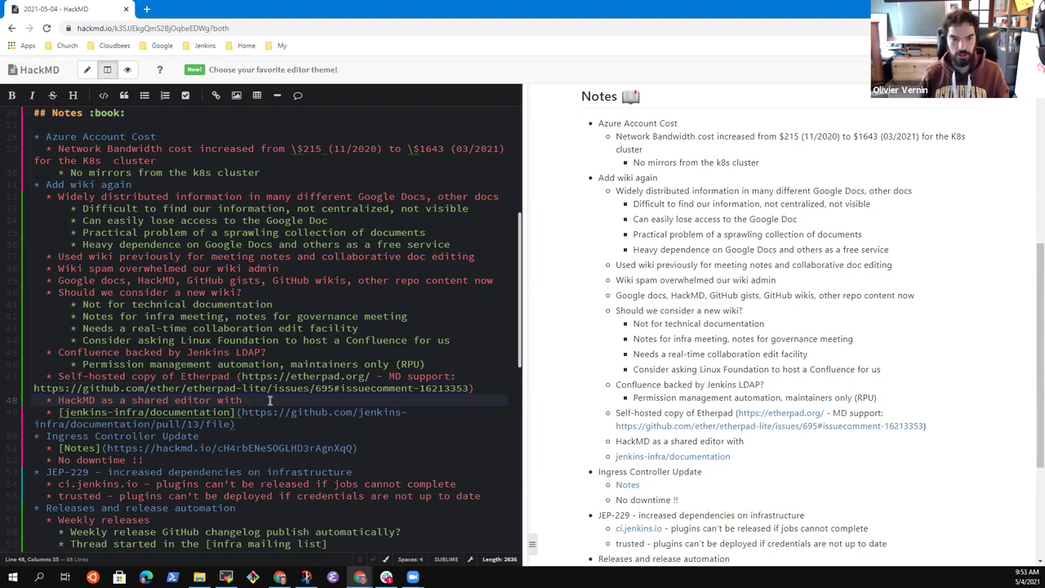
key("BackSpace")
key("BackSpace")
key("BackSpace")
key("BackSpace")
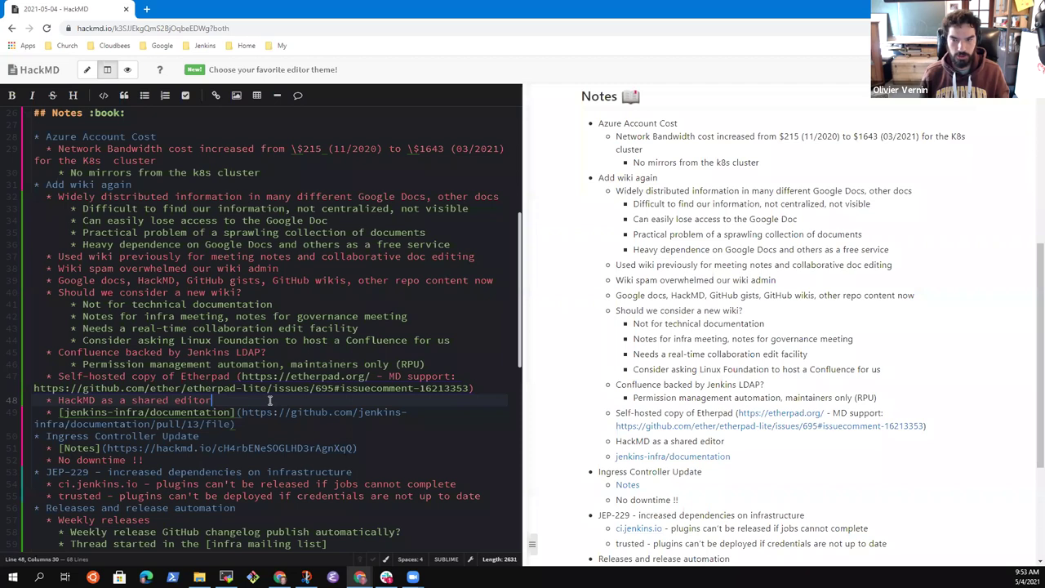
scroll(672, 303, "down", 3)
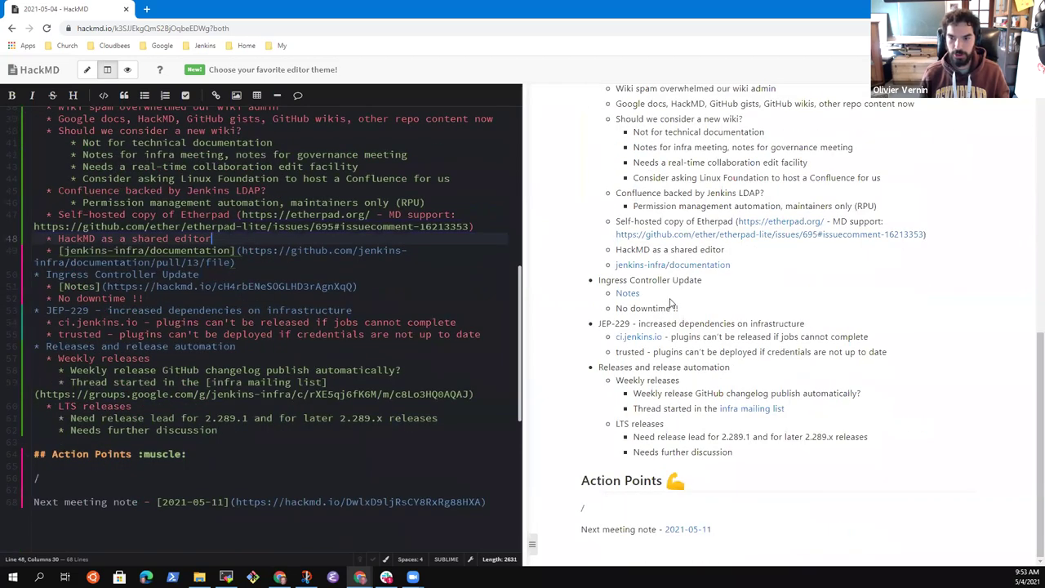